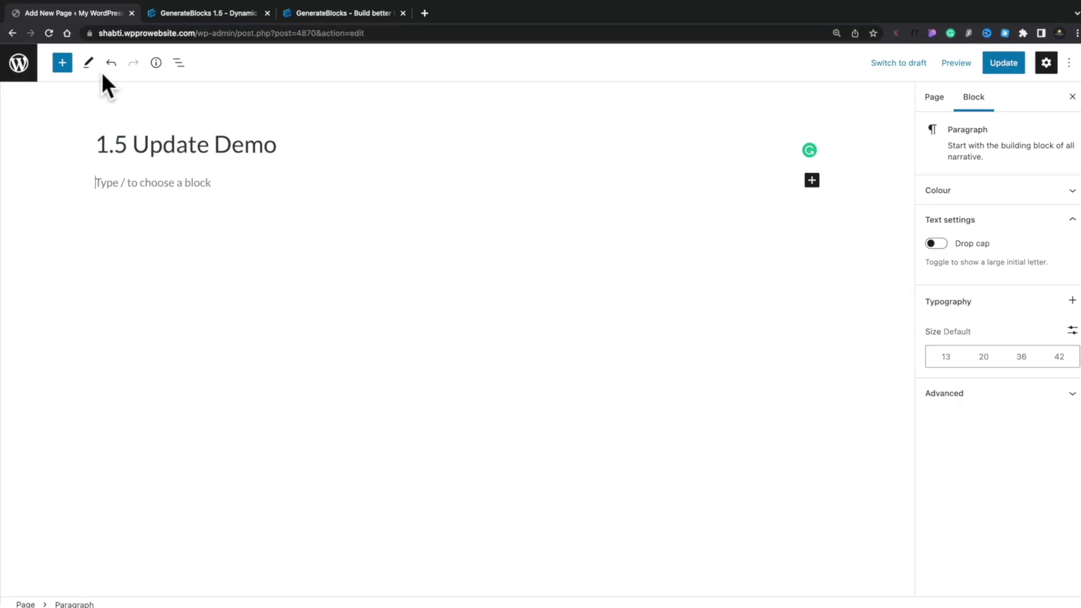
Step: Insert a GenerateBlocks Container block below the page title
{"action": "left_click", "coordinate": [94, 36]}
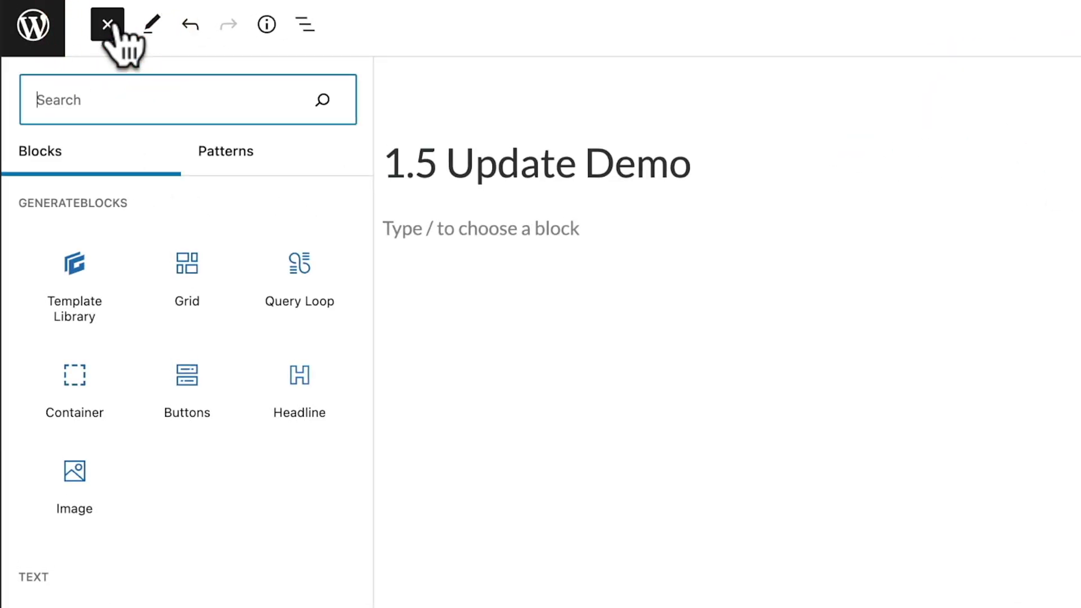
{"action": "mouse_move", "coordinate": [80, 293]}
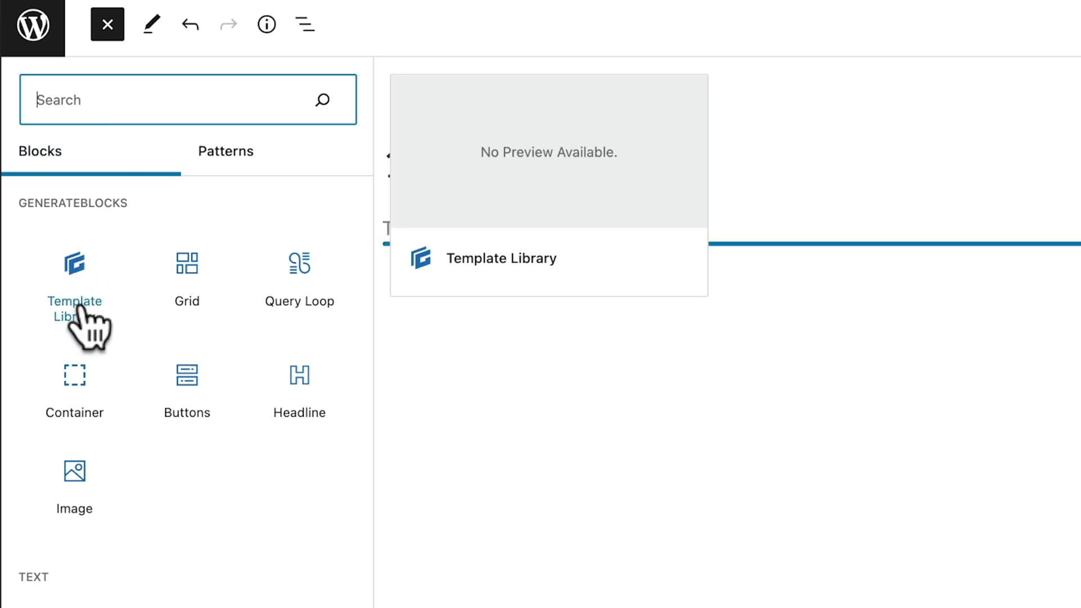
{"action": "mouse_move", "coordinate": [295, 270]}
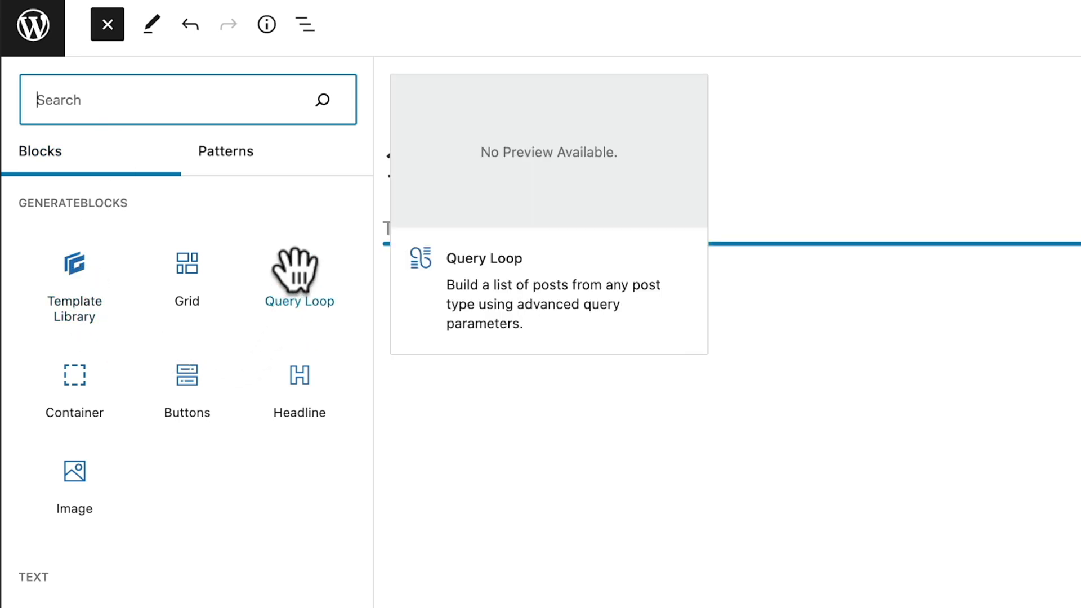
{"action": "mouse_move", "coordinate": [77, 489]}
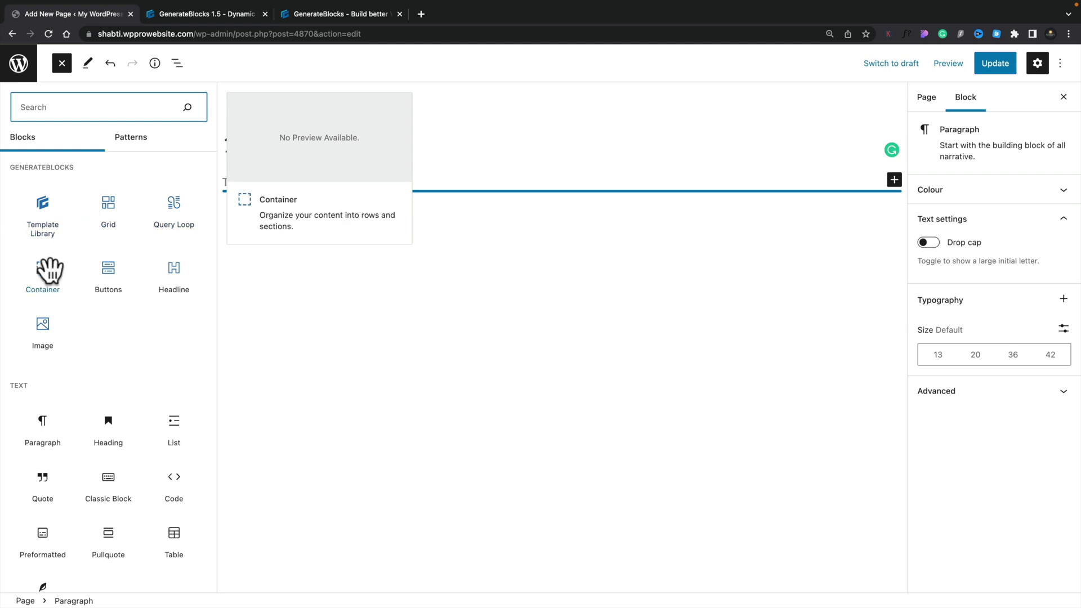
{"action": "left_click", "coordinate": [50, 269]}
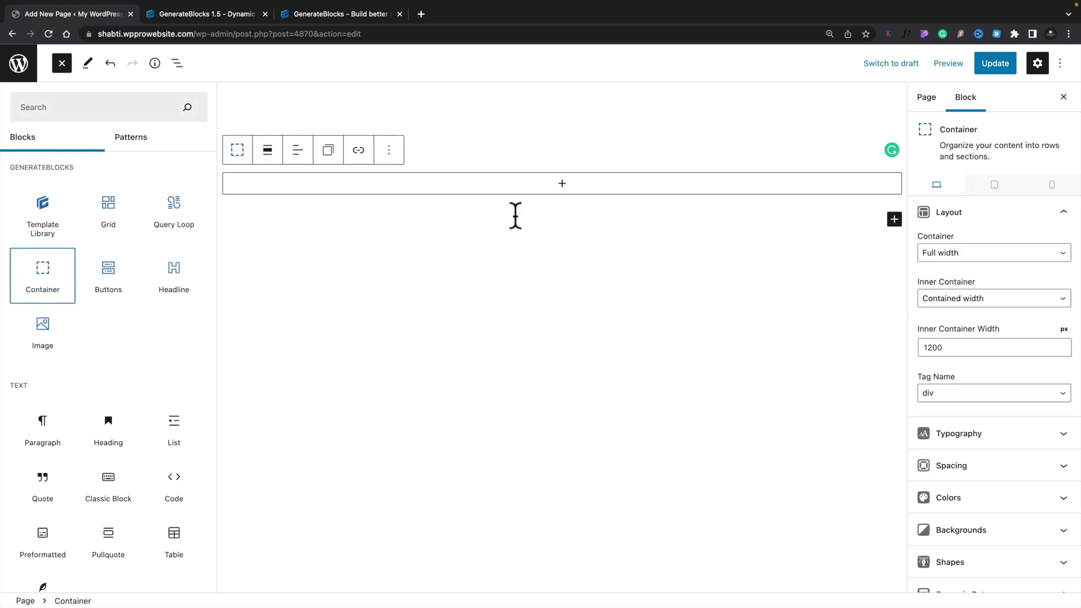
Step: Add a GenerateBlocks Query Loop inside the container using the Two columns layout
{"action": "left_click", "coordinate": [564, 187]}
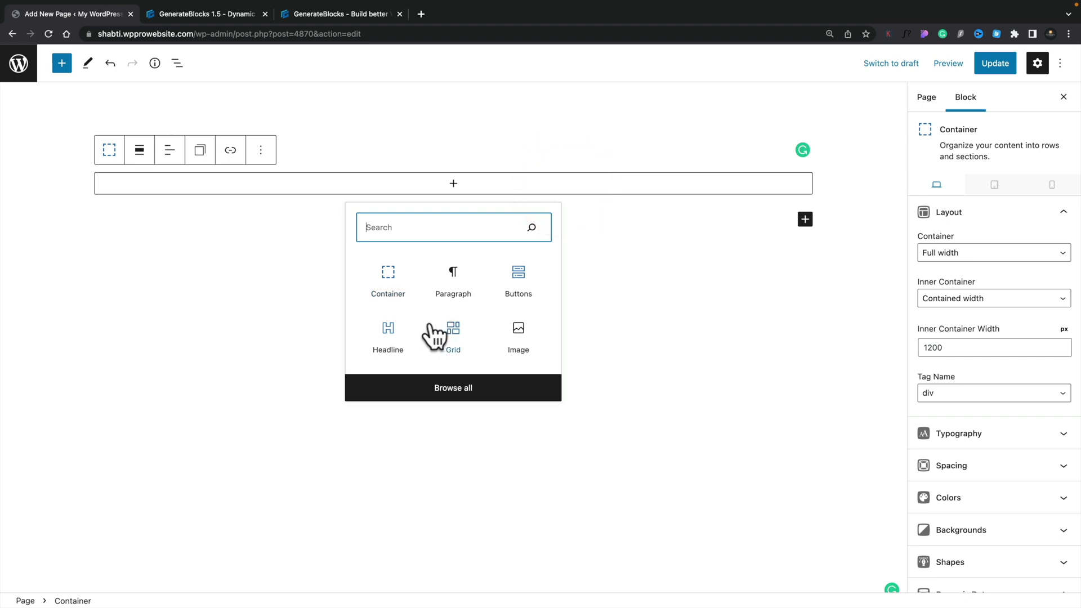
{"action": "left_click", "coordinate": [422, 230]}
{"action": "type", "text": "quer"}
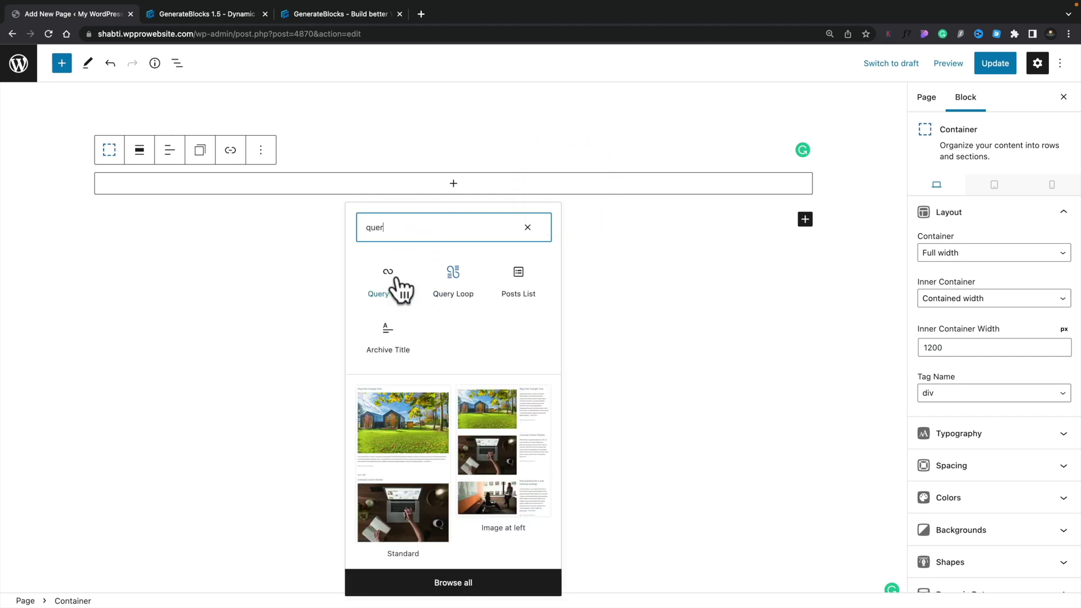
{"action": "left_click", "coordinate": [455, 278]}
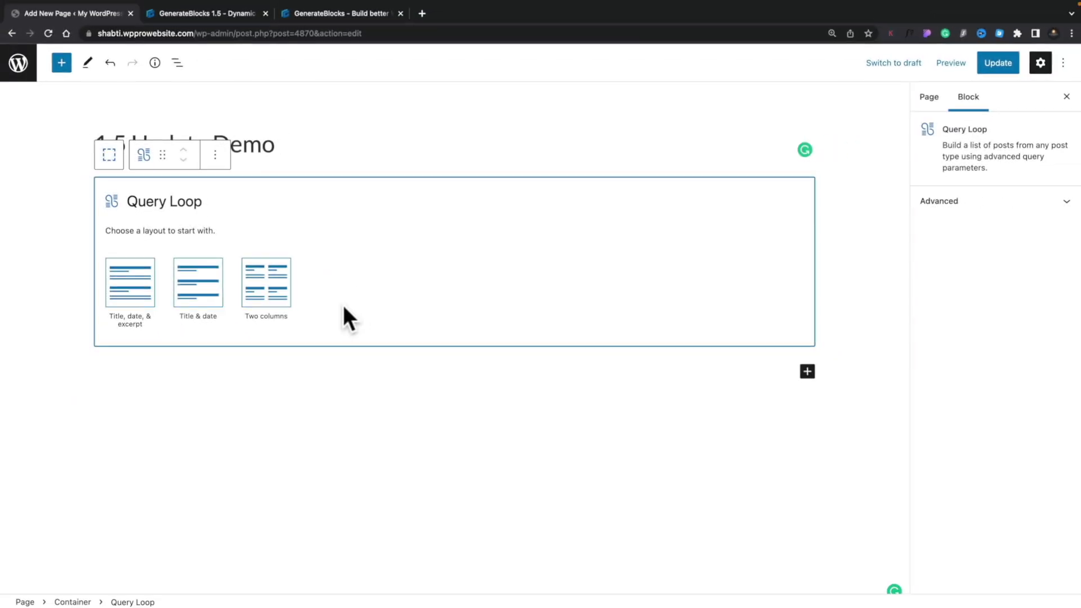
{"action": "left_click", "coordinate": [263, 293]}
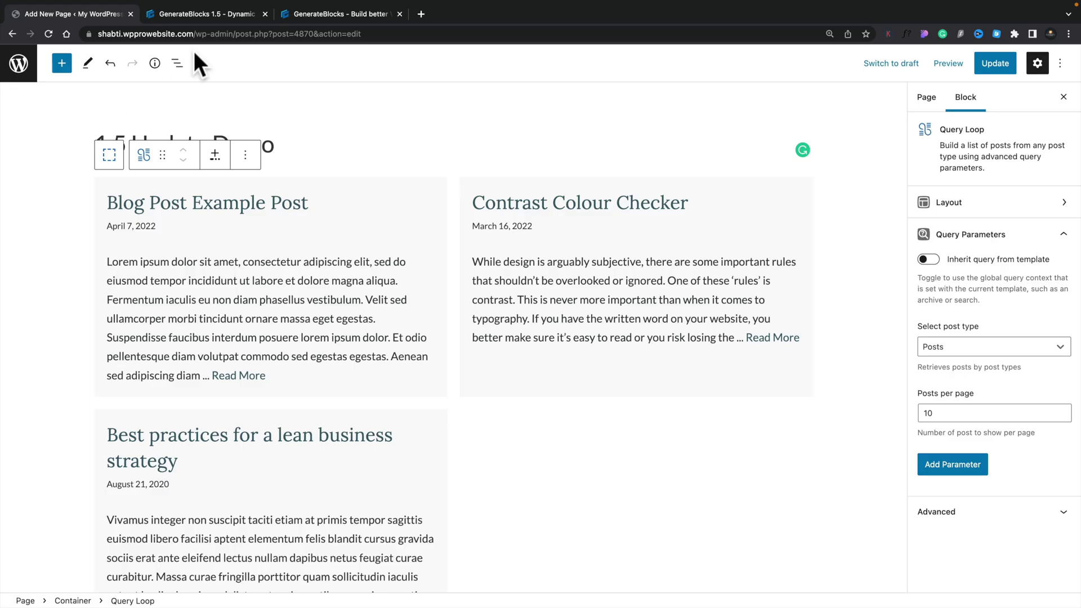
Step: Insert a GenerateBlocks Image block directly after the post date in the query loop's post template
{"action": "left_click", "coordinate": [178, 63]}
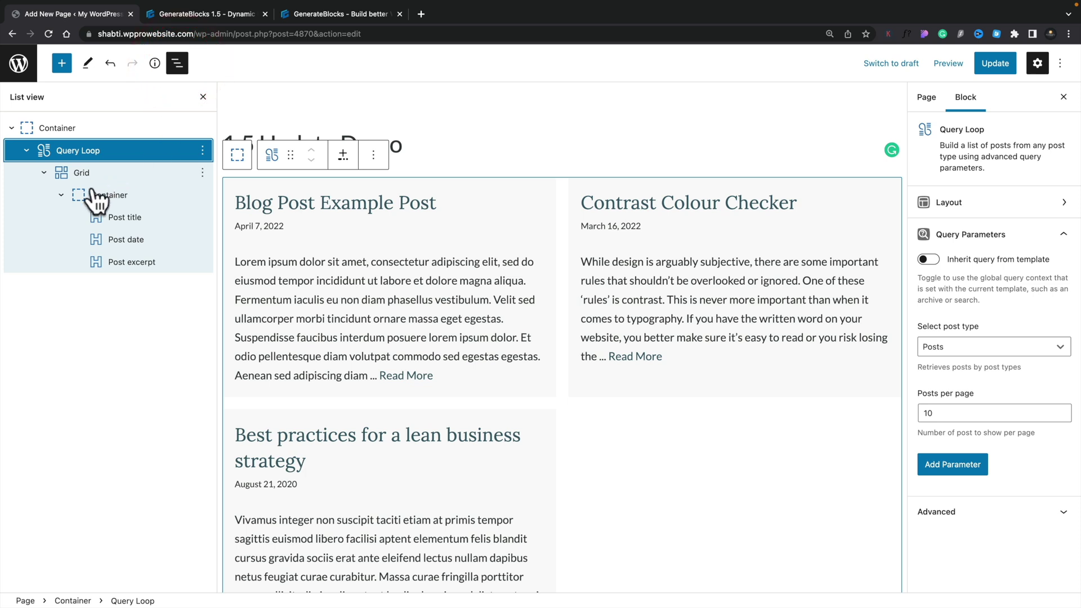
{"action": "left_click", "coordinate": [129, 242]}
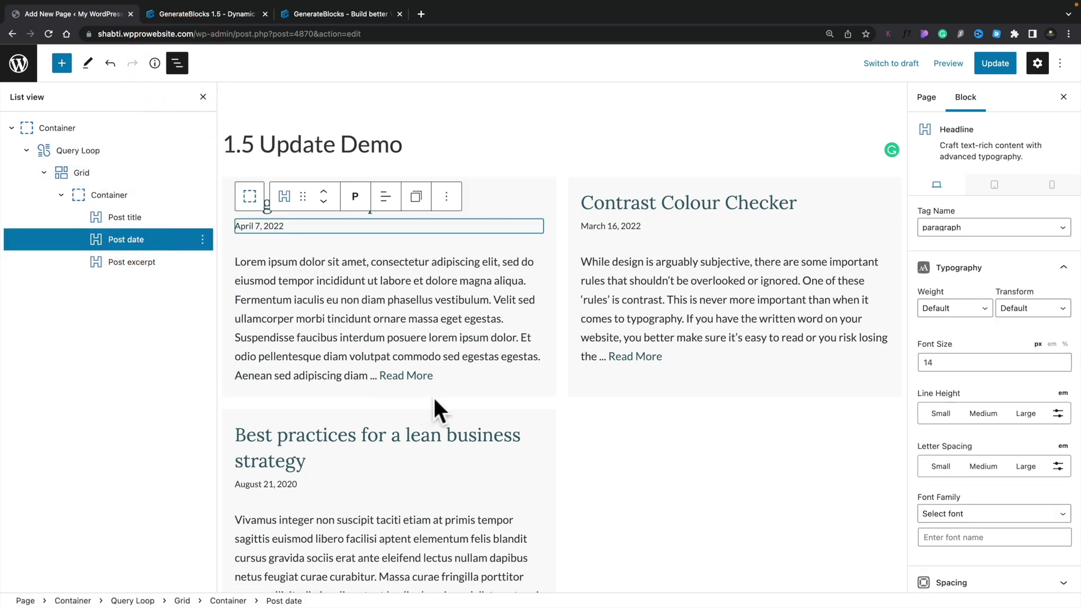
{"action": "left_click", "coordinate": [62, 64]}
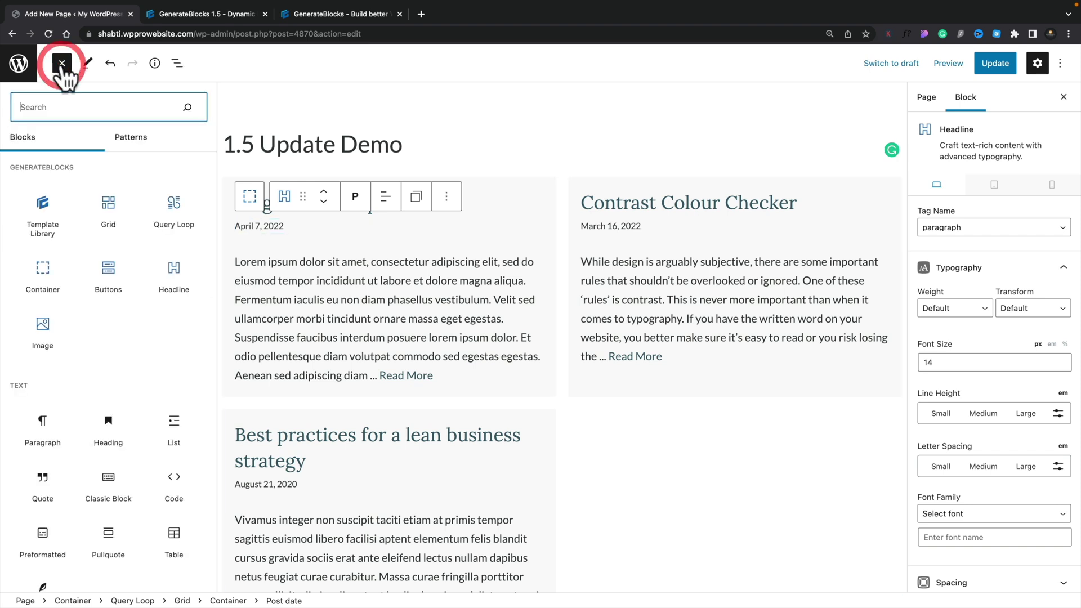
{"action": "left_click", "coordinate": [40, 331]}
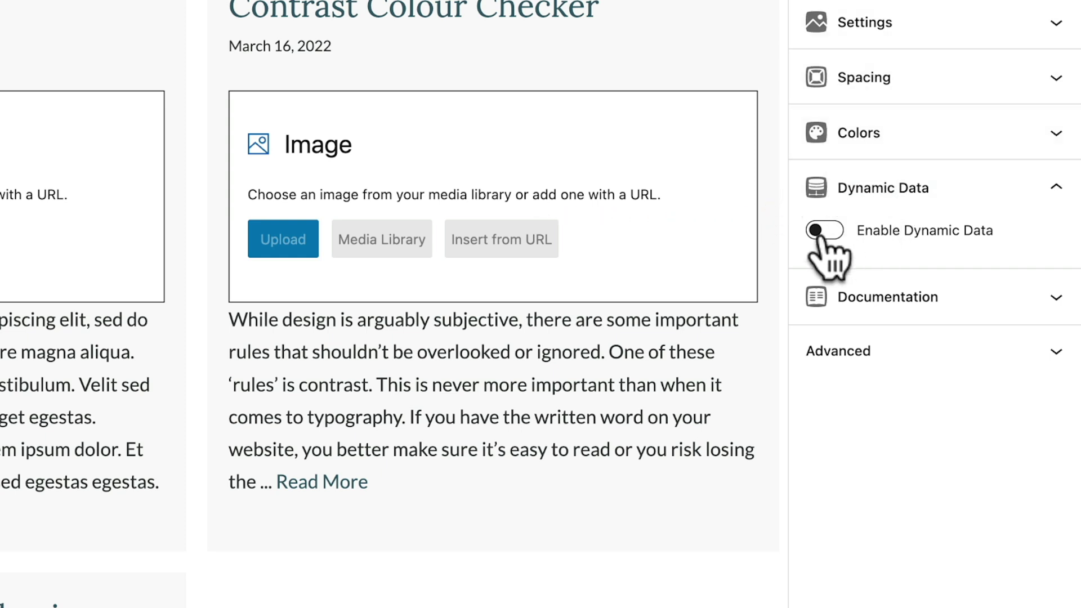
Step: Enable dynamic data on the image block with Current post as the data source and Featured Image as the data type
{"action": "left_click", "coordinate": [836, 237]}
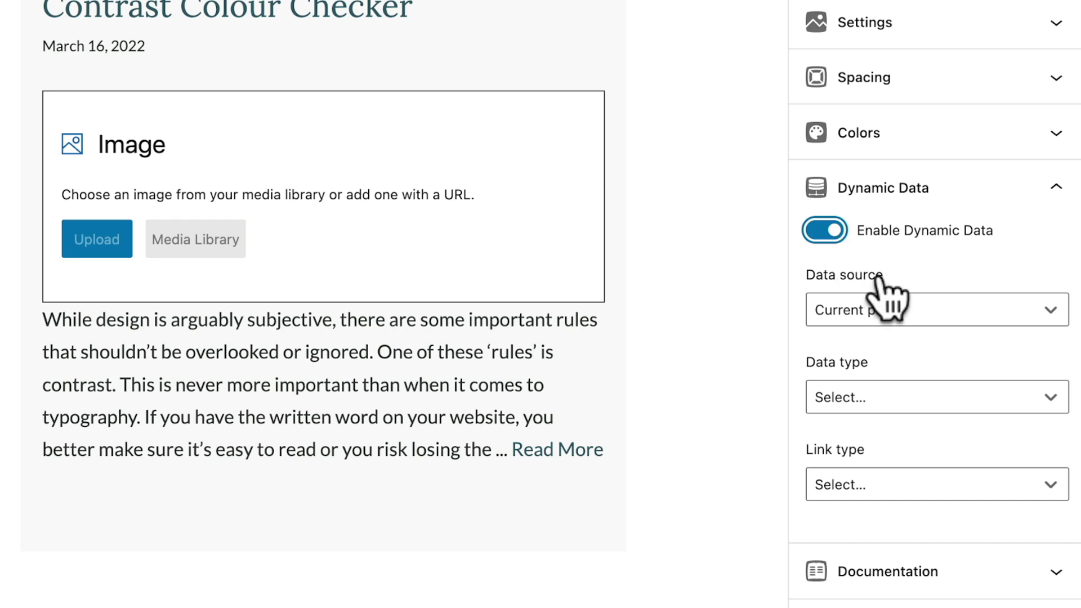
{"action": "left_click", "coordinate": [884, 324]}
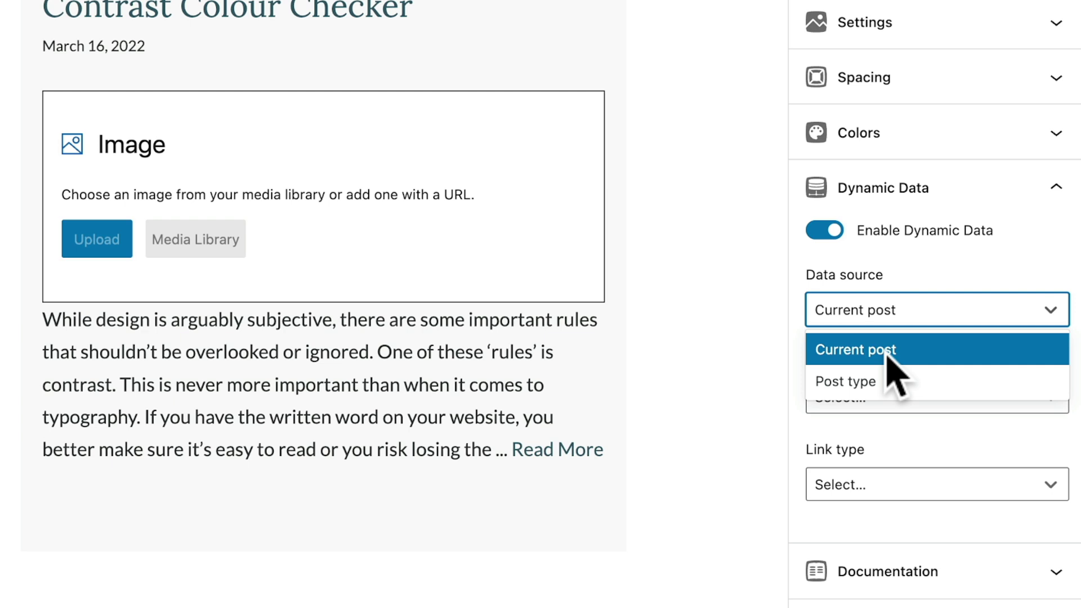
{"action": "left_click", "coordinate": [887, 350]}
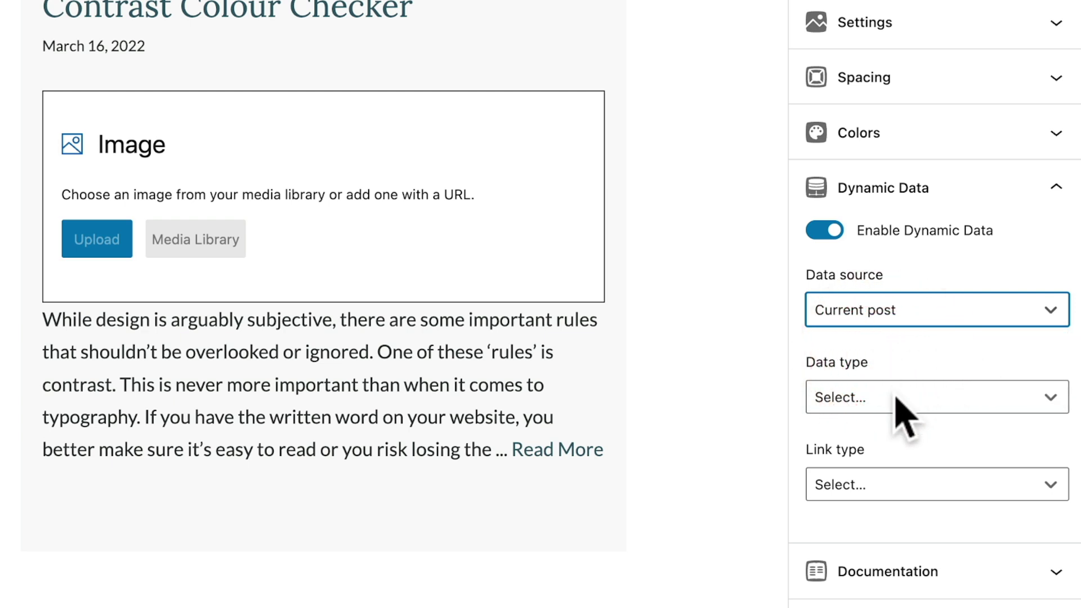
{"action": "left_click", "coordinate": [894, 397]}
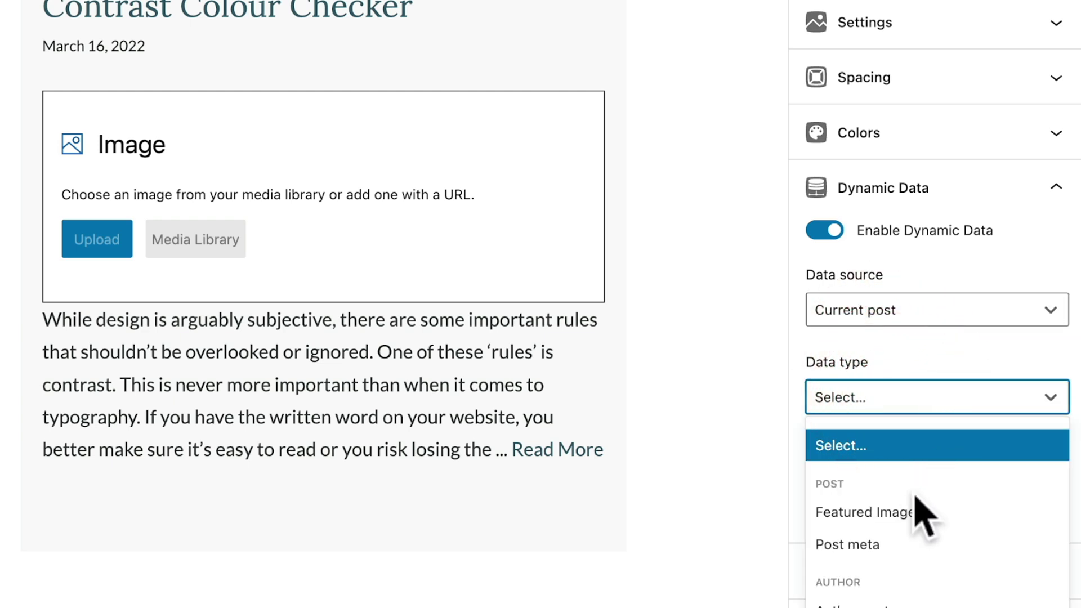
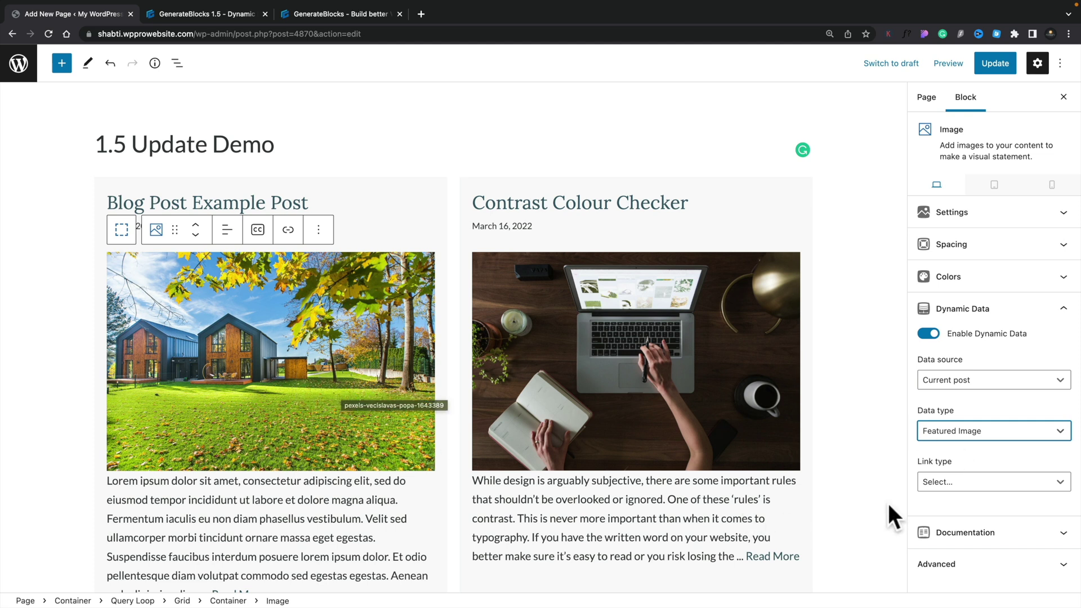
Step: Set the dynamic image's link type to Single post
{"action": "left_click", "coordinate": [965, 483]}
{"action": "scroll", "coordinate": [974, 523], "scroll_direction": "down", "scroll_amount": 2}
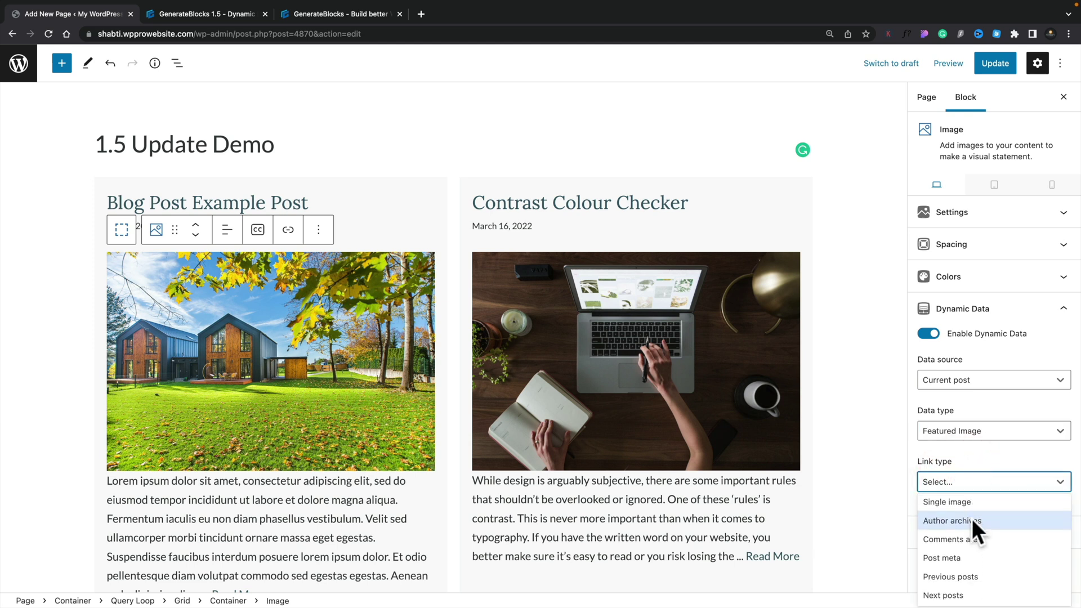
{"action": "scroll", "coordinate": [973, 519], "scroll_direction": "up", "scroll_amount": 2}
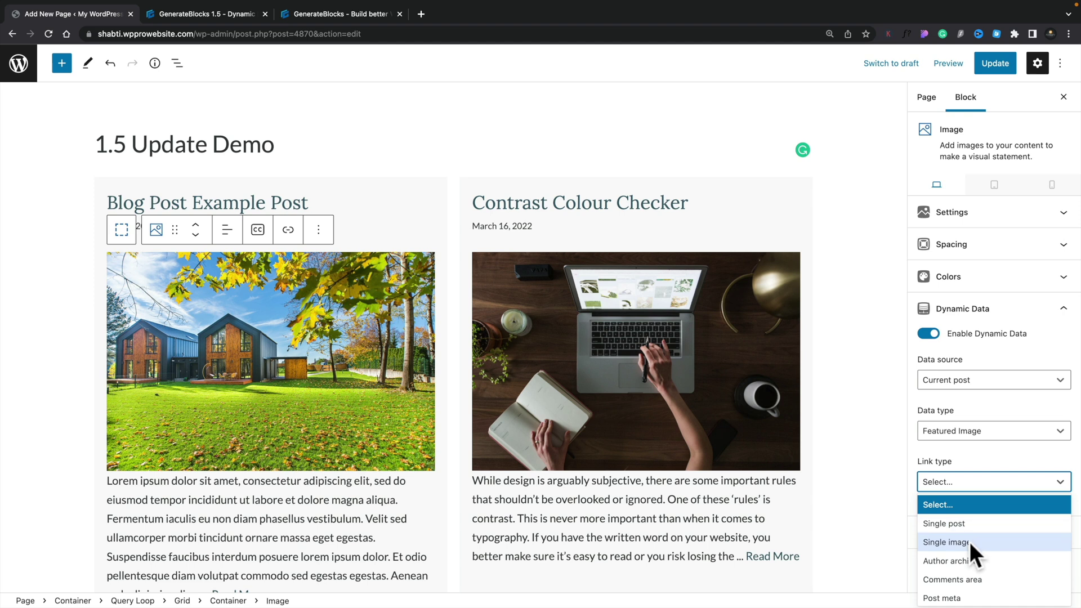
{"action": "scroll", "coordinate": [972, 555], "scroll_direction": "down", "scroll_amount": 2}
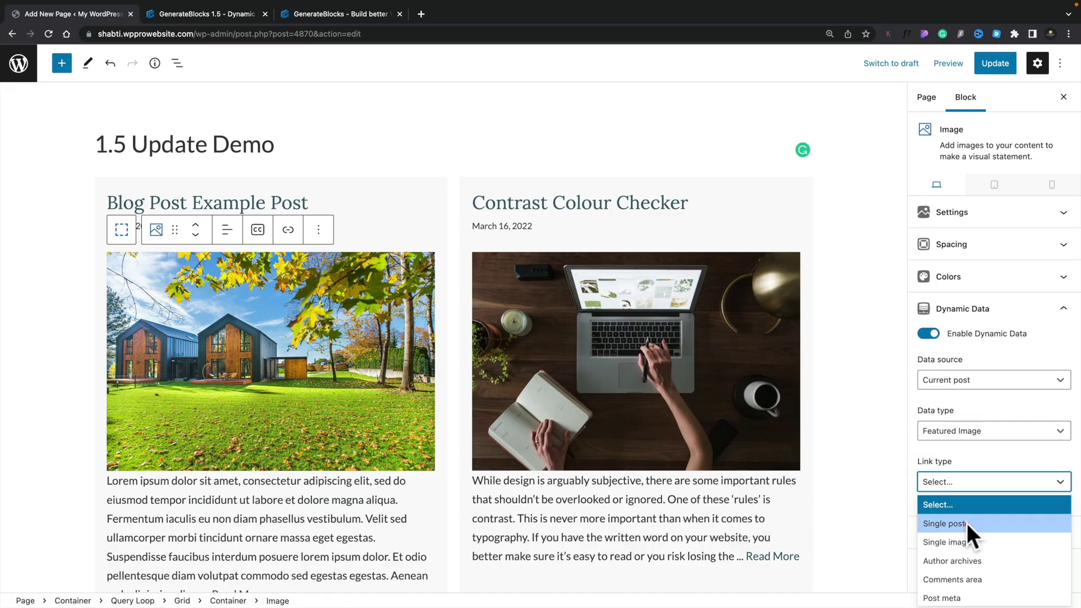
{"action": "left_click", "coordinate": [967, 524]}
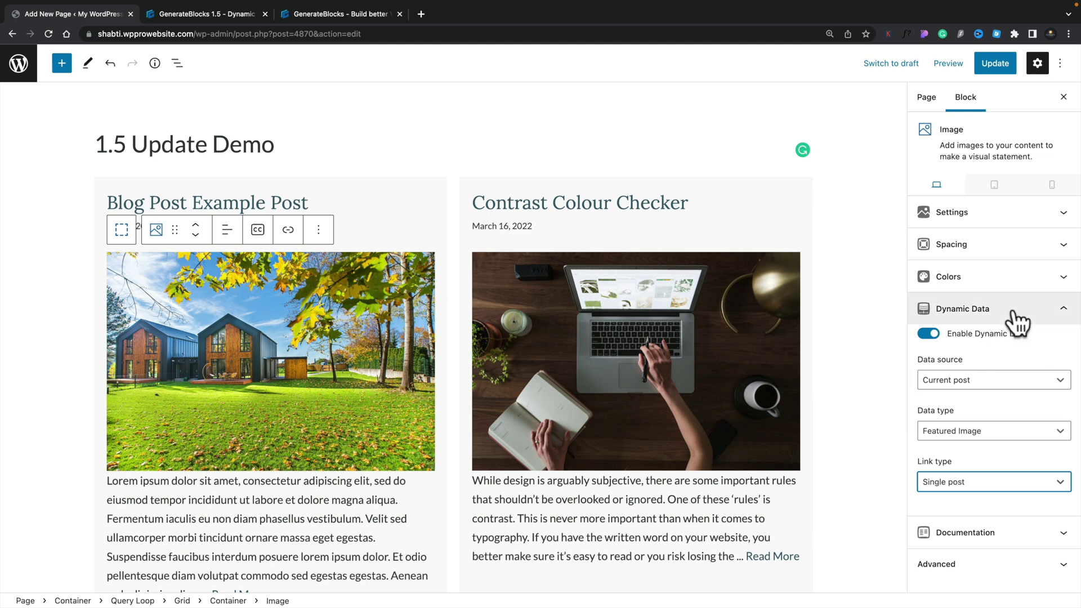
Step: Set the featured image's size to Large and check the available object-fit options without changing them
{"action": "left_click", "coordinate": [1001, 219]}
{"action": "left_click", "coordinate": [985, 253]}
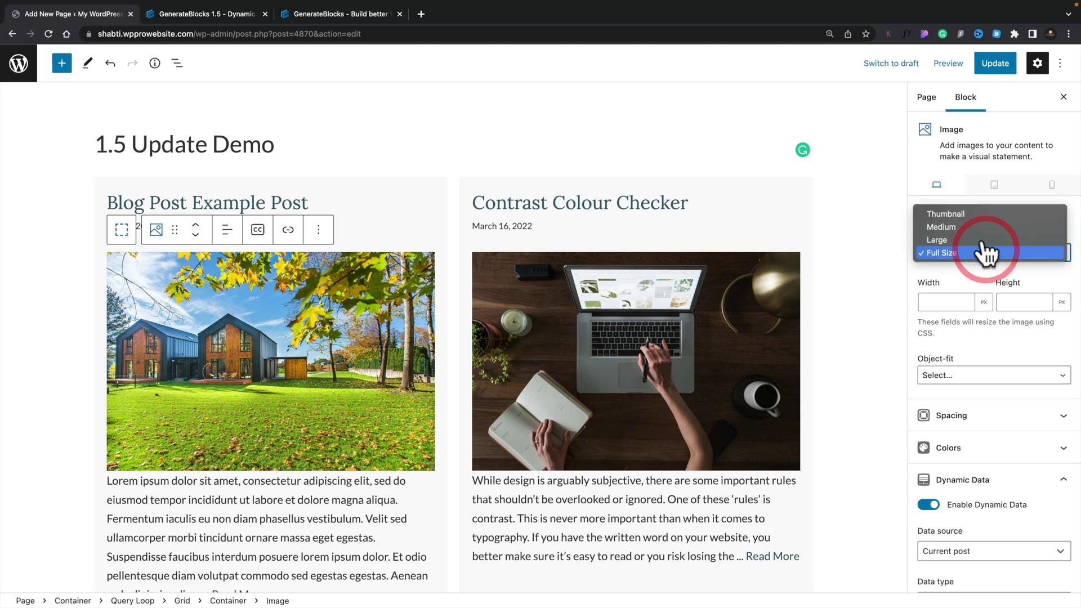
{"action": "left_click", "coordinate": [986, 241]}
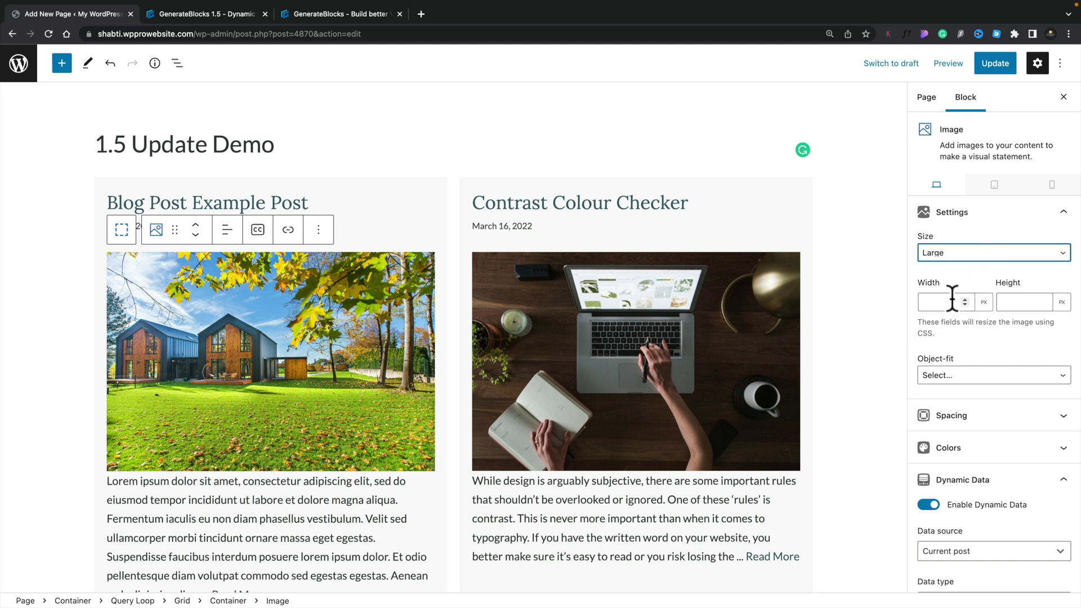
{"action": "left_click", "coordinate": [962, 376]}
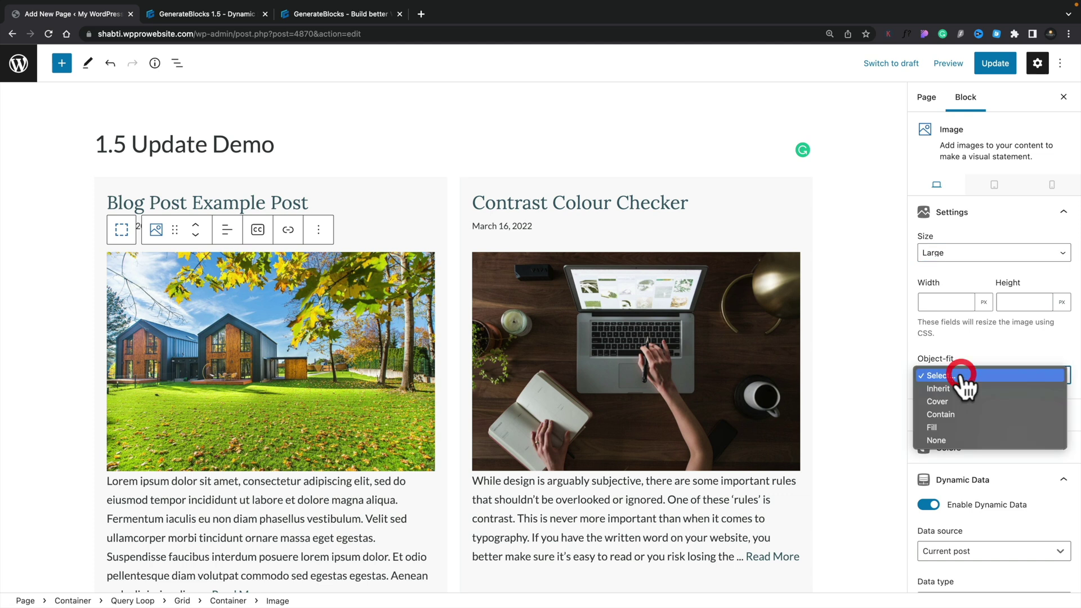
{"action": "left_click", "coordinate": [977, 345]}
Step: Give the featured image 30 px of bottom padding and check the spacing across all posts in the loop
{"action": "left_click", "coordinate": [974, 410]}
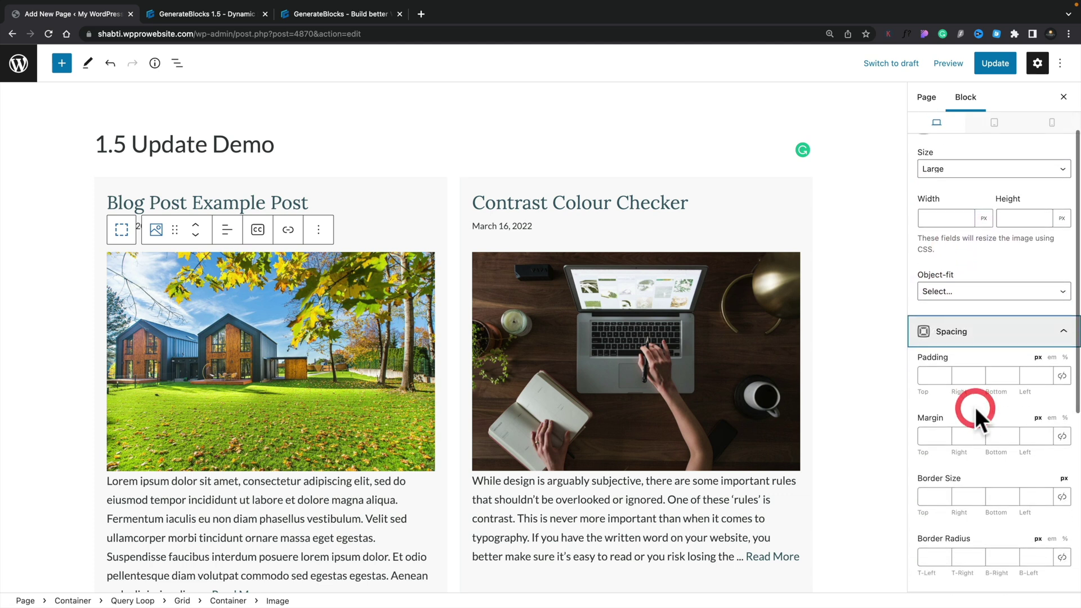
{"action": "scroll", "coordinate": [976, 407], "scroll_direction": "down", "scroll_amount": 3}
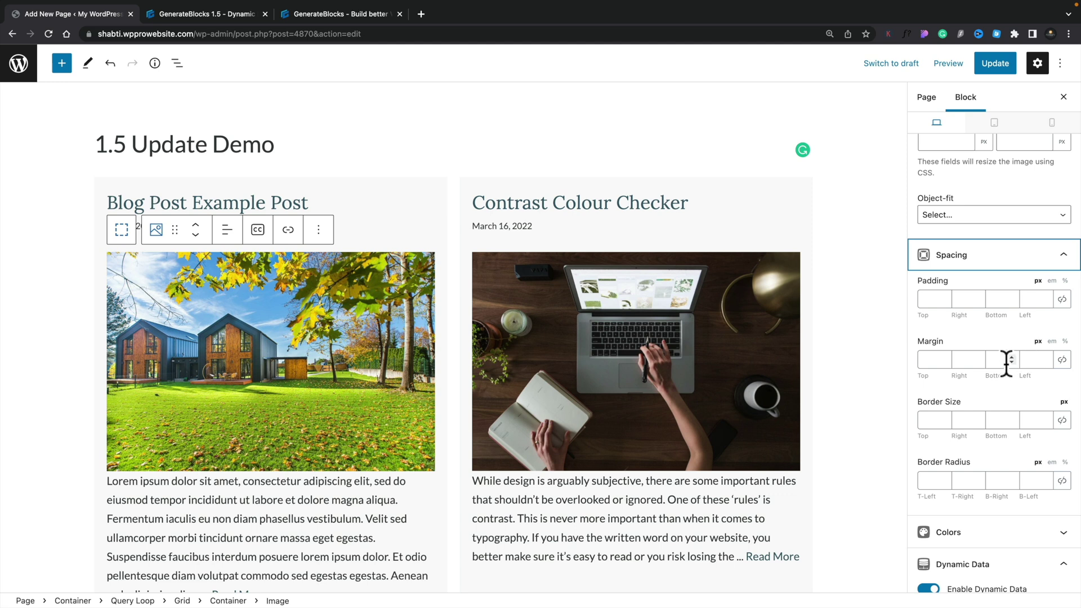
{"action": "left_click", "coordinate": [1000, 300]}
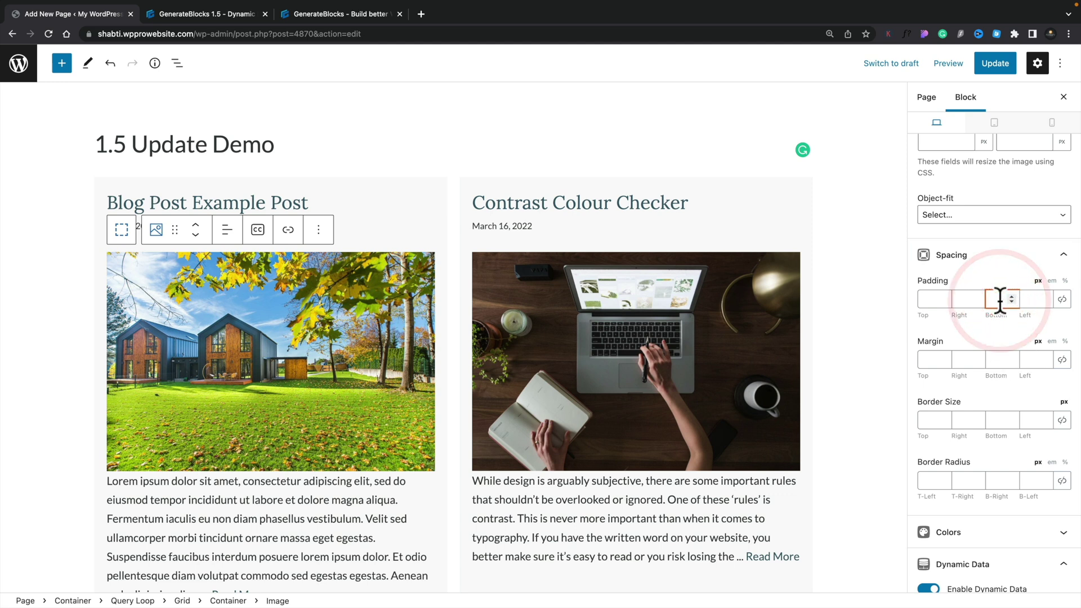
{"action": "type", "text": "30"}
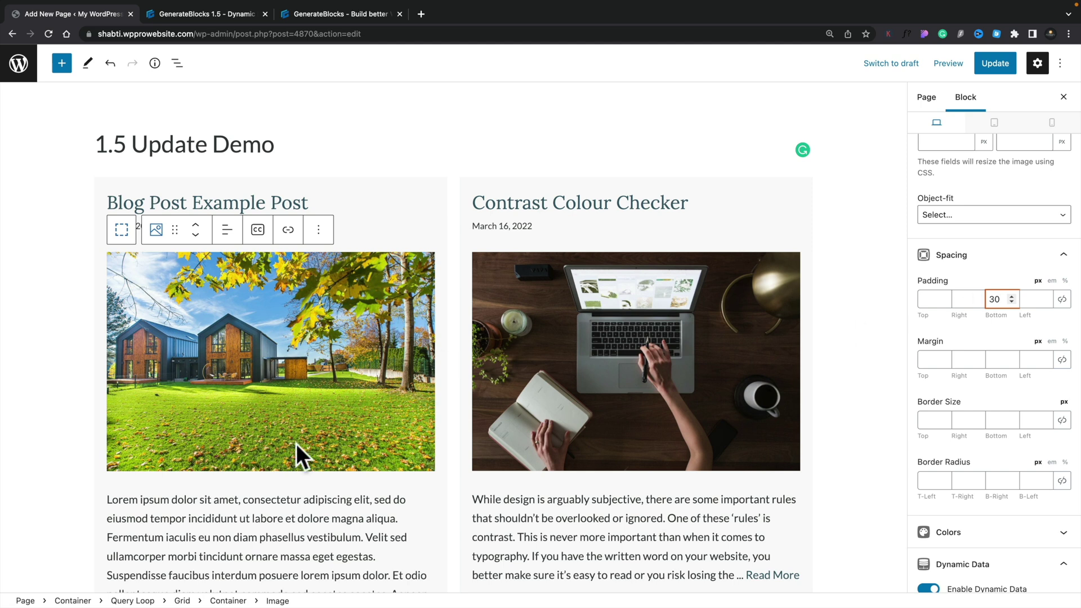
{"action": "scroll", "coordinate": [297, 444], "scroll_direction": "down", "scroll_amount": 5}
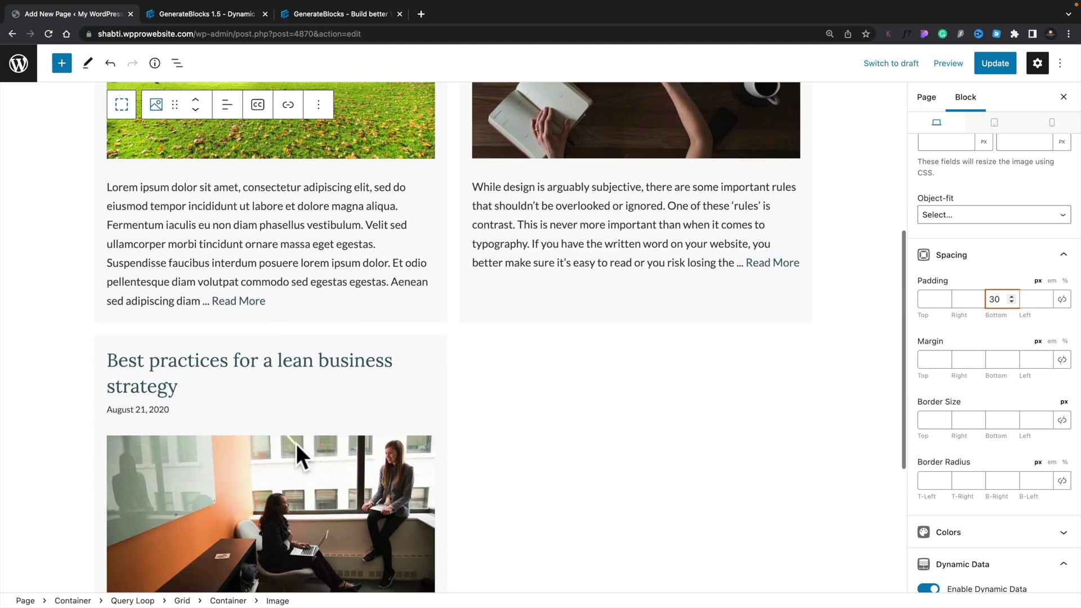
{"action": "scroll", "coordinate": [296, 443], "scroll_direction": "down", "scroll_amount": 4}
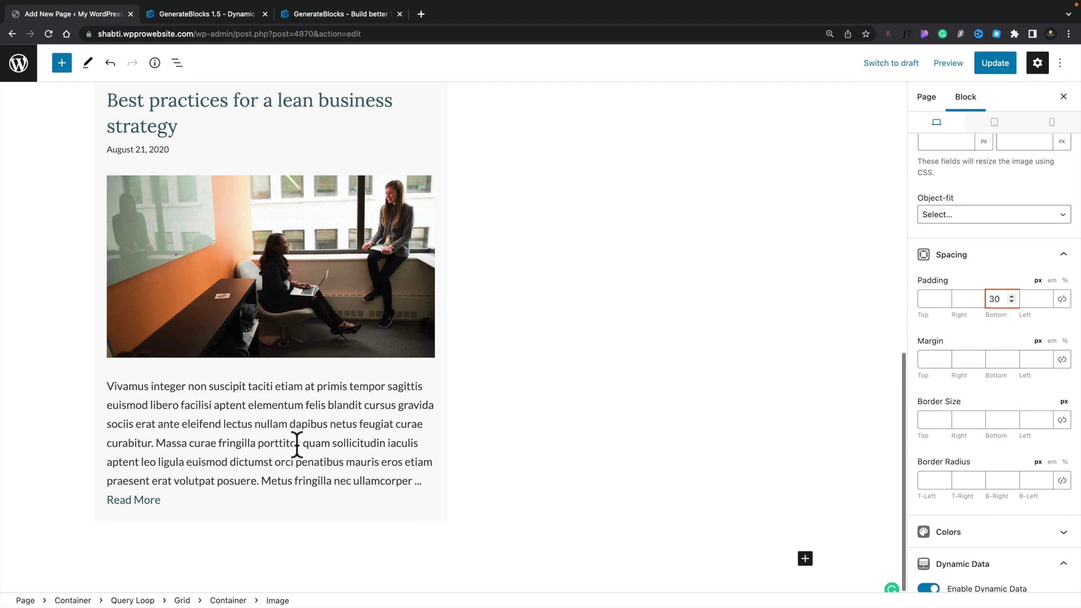
{"action": "scroll", "coordinate": [297, 444], "scroll_direction": "up", "scroll_amount": 10}
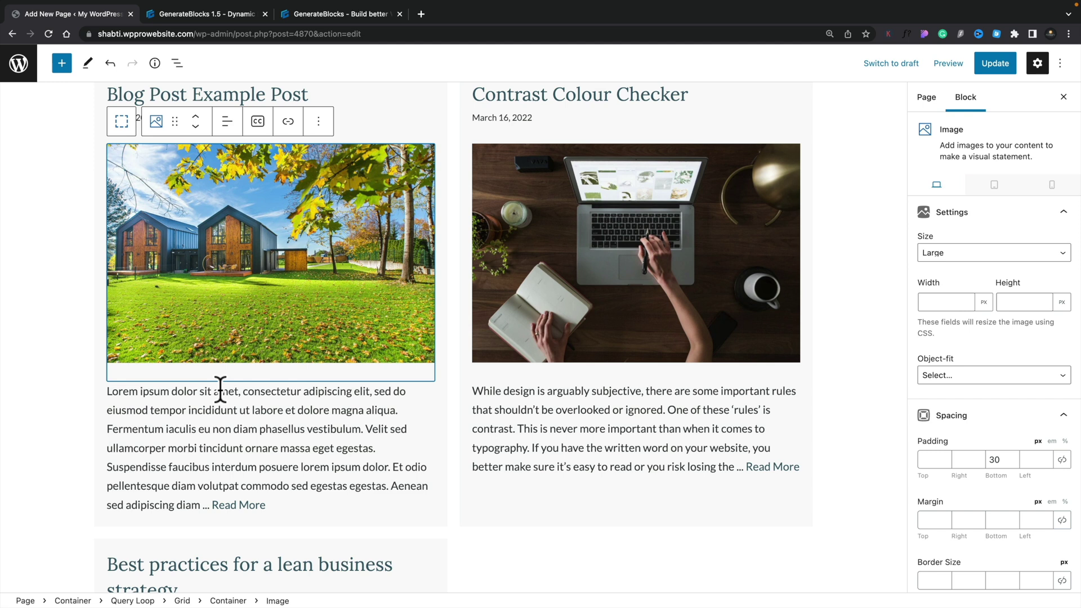
Step: Change the post excerpt's tag name to paragraph and open its spacing settings
{"action": "left_click", "coordinate": [188, 408]}
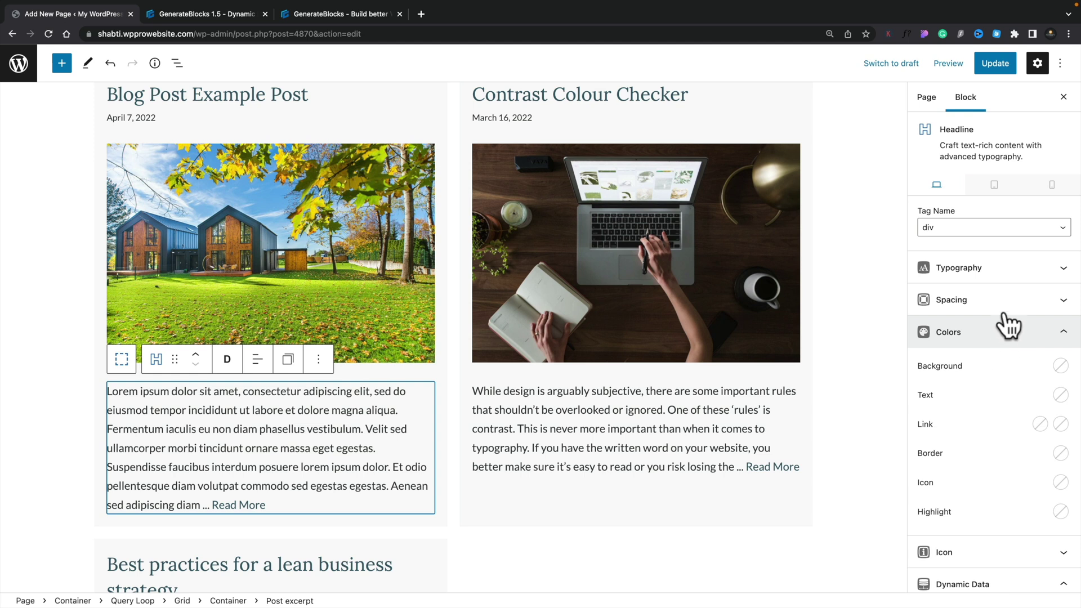
{"action": "left_click", "coordinate": [1016, 229]}
{"action": "left_click", "coordinate": [1000, 214]}
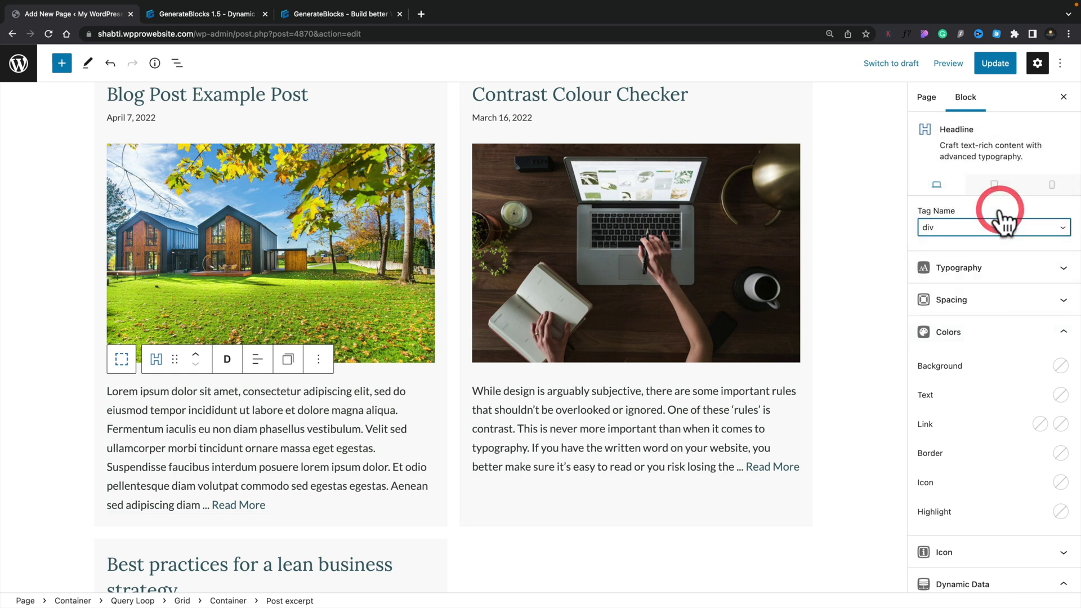
{"action": "left_click", "coordinate": [1001, 297]}
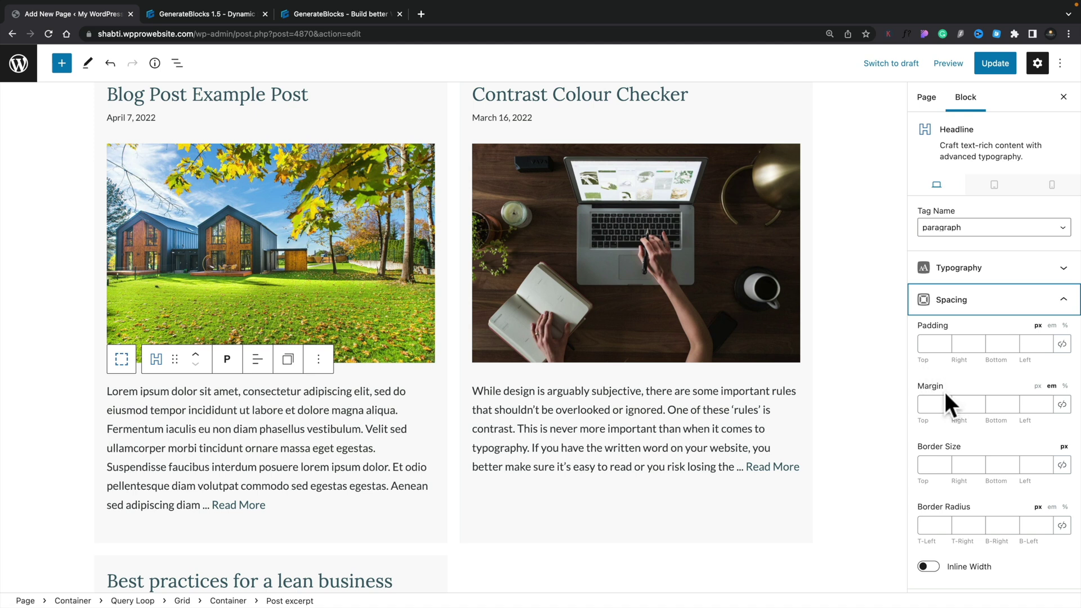
Step: Link the post excerpt's padding values and set 40 px of padding on all four sides
{"action": "left_click", "coordinate": [935, 342]}
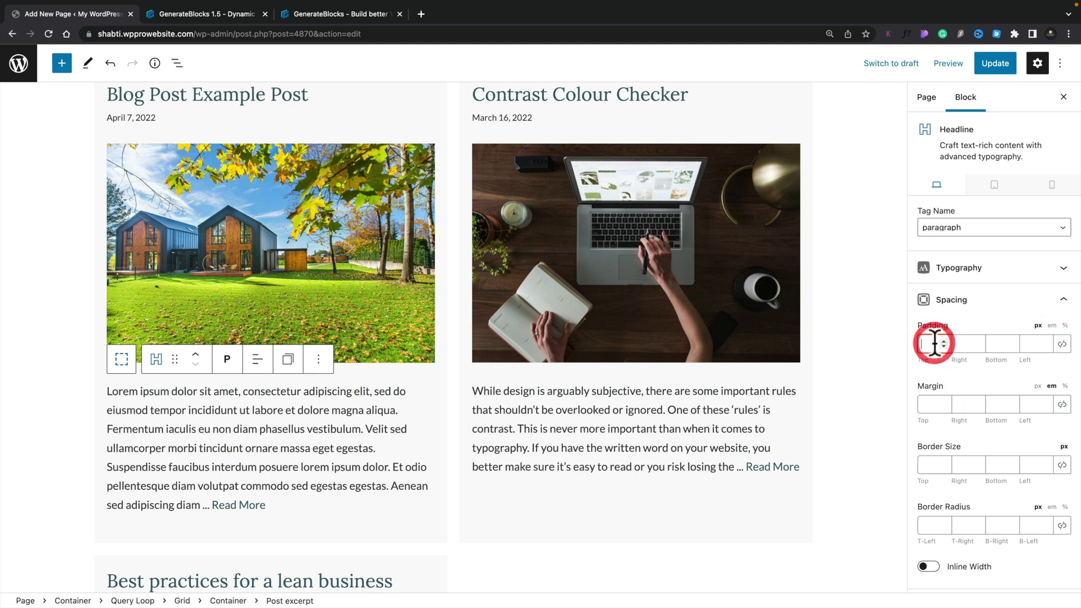
{"action": "left_click", "coordinate": [1062, 344]}
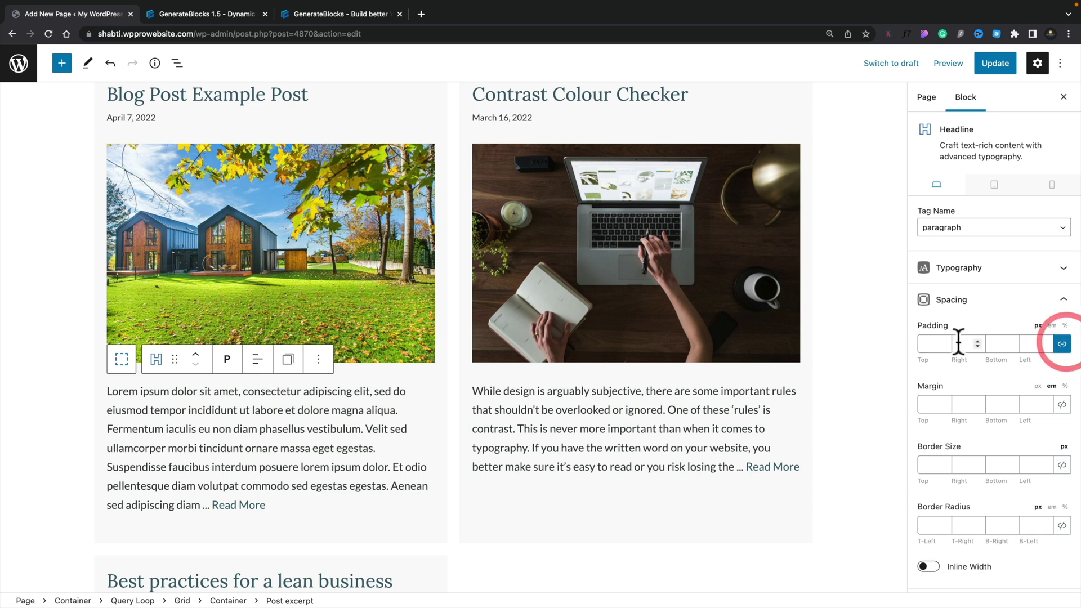
{"action": "left_click", "coordinate": [930, 343]}
{"action": "type", "text": "40"}
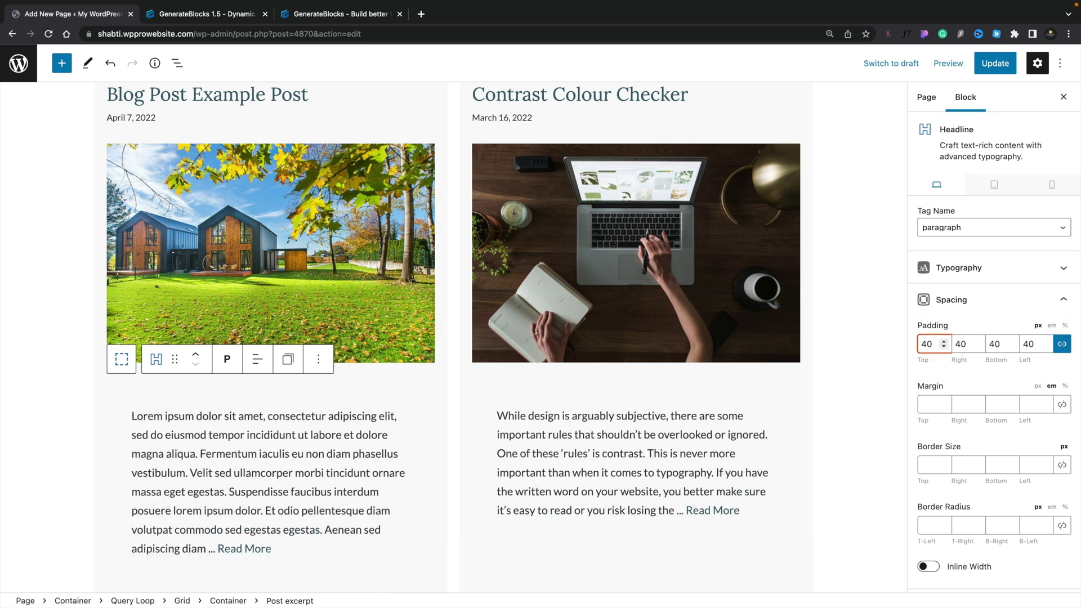
{"action": "scroll", "coordinate": [647, 474], "scroll_direction": "down", "scroll_amount": 3}
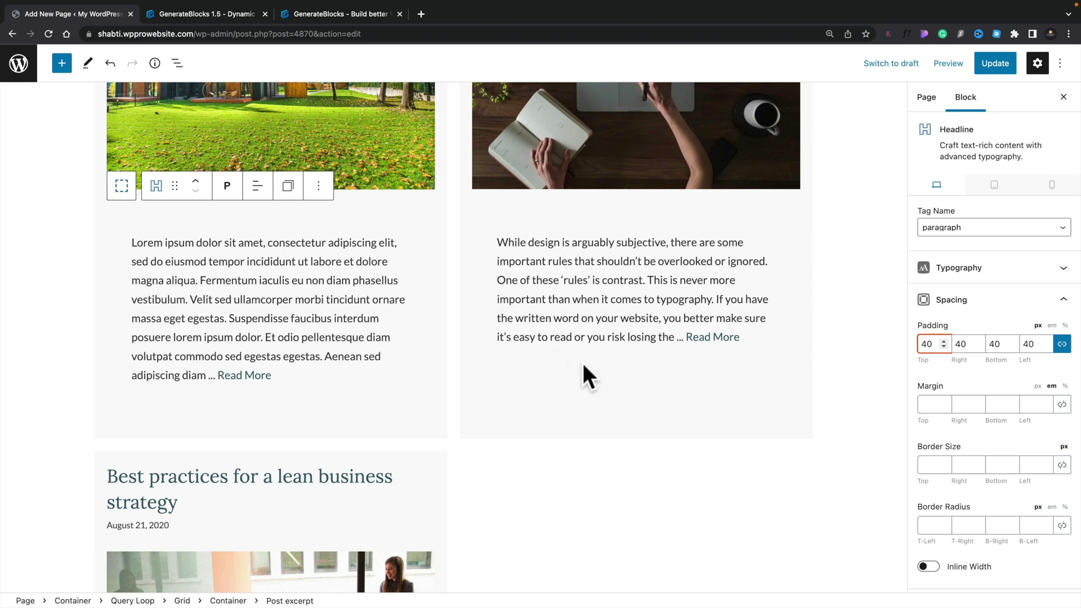
Step: Set the post excerpt's text colour to the teal palette colour var(--contrast-3)
{"action": "scroll", "coordinate": [956, 445], "scroll_direction": "down", "scroll_amount": 5}
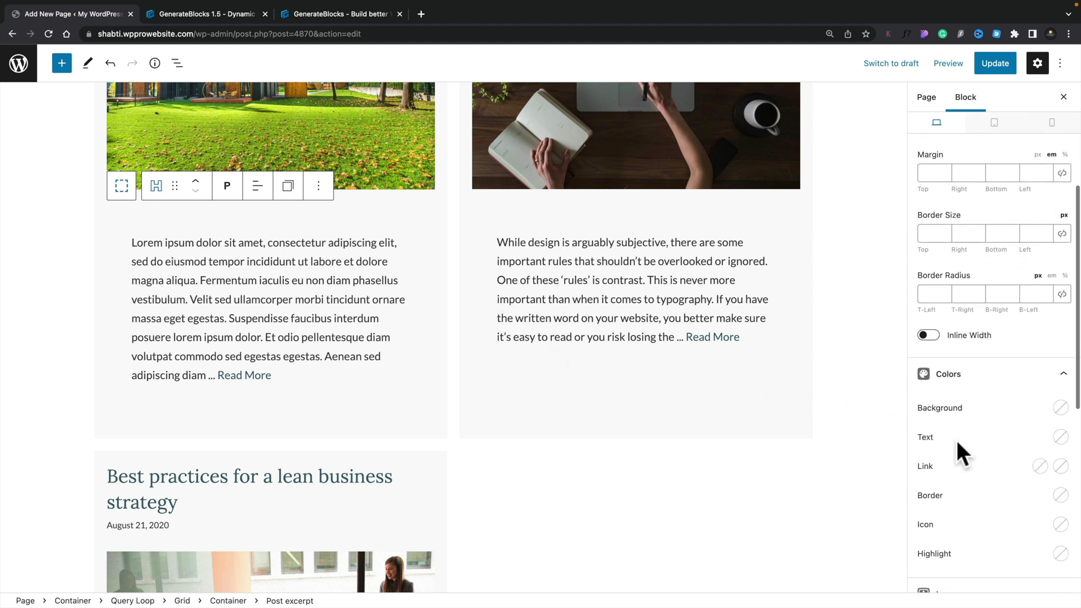
{"action": "scroll", "coordinate": [979, 389], "scroll_direction": "down", "scroll_amount": 3}
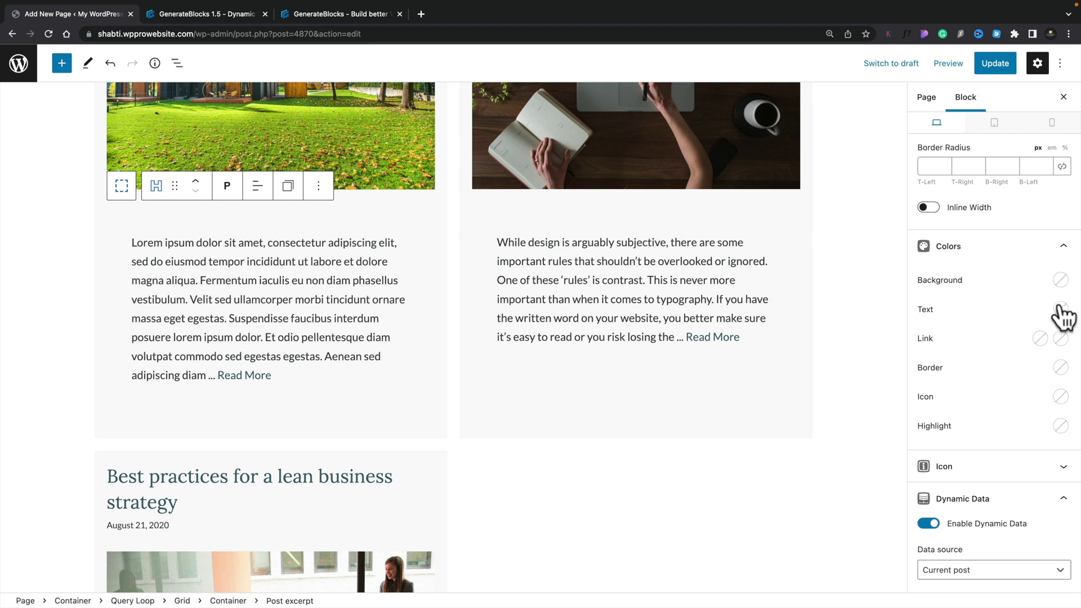
{"action": "left_click", "coordinate": [1060, 284]}
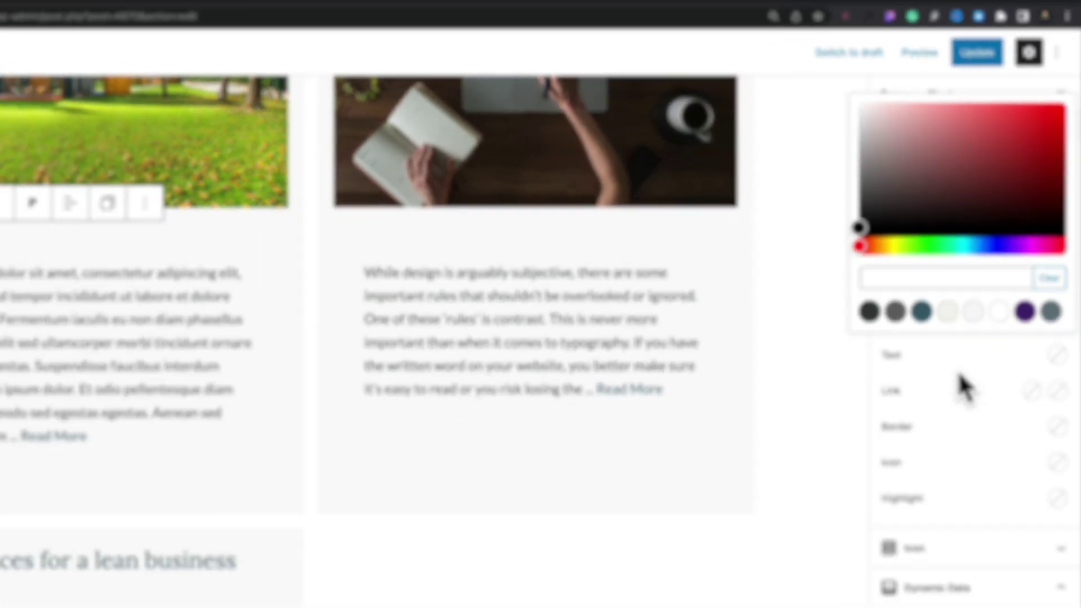
{"action": "left_click", "coordinate": [912, 473]}
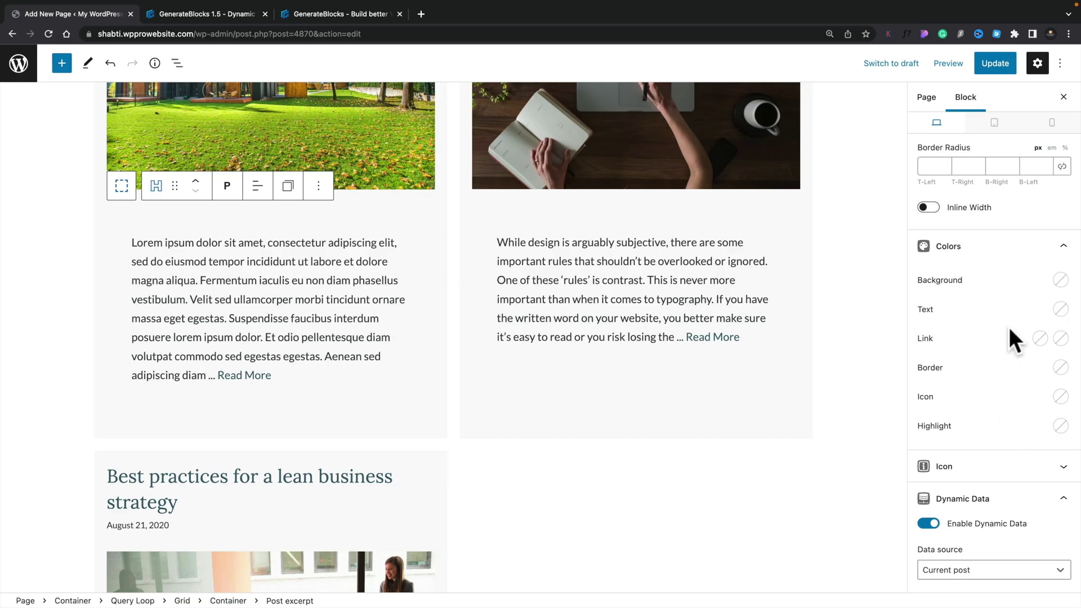
{"action": "left_click", "coordinate": [1060, 310]}
{"action": "left_click", "coordinate": [951, 274]}
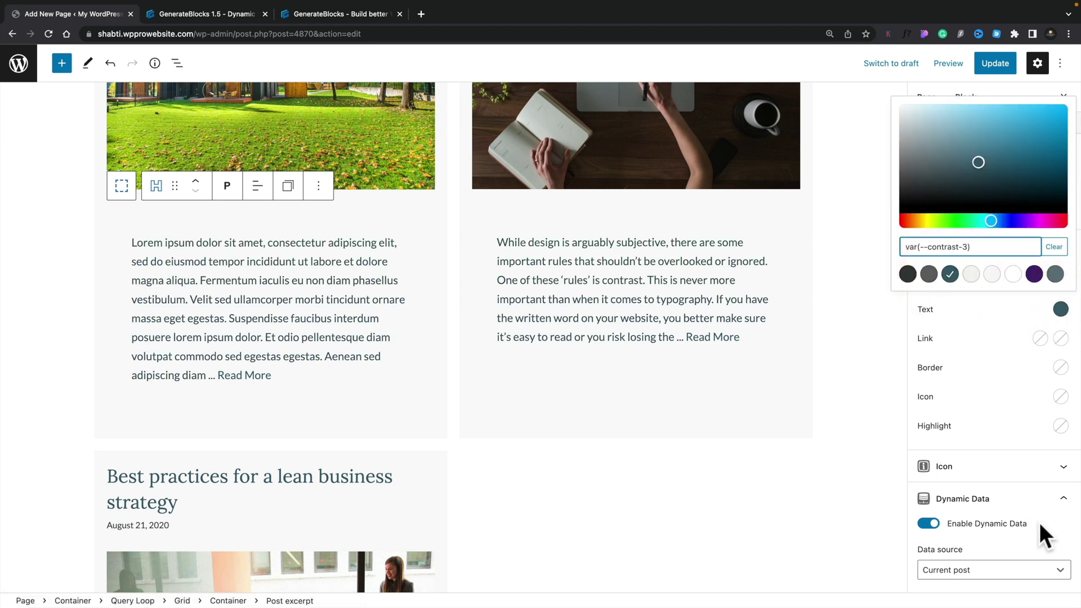
Step: Set the dynamic excerpt length to 30 and turn off the default more link
{"action": "scroll", "coordinate": [1039, 523], "scroll_direction": "down", "scroll_amount": 5}
{"action": "left_click", "coordinate": [1020, 399]}
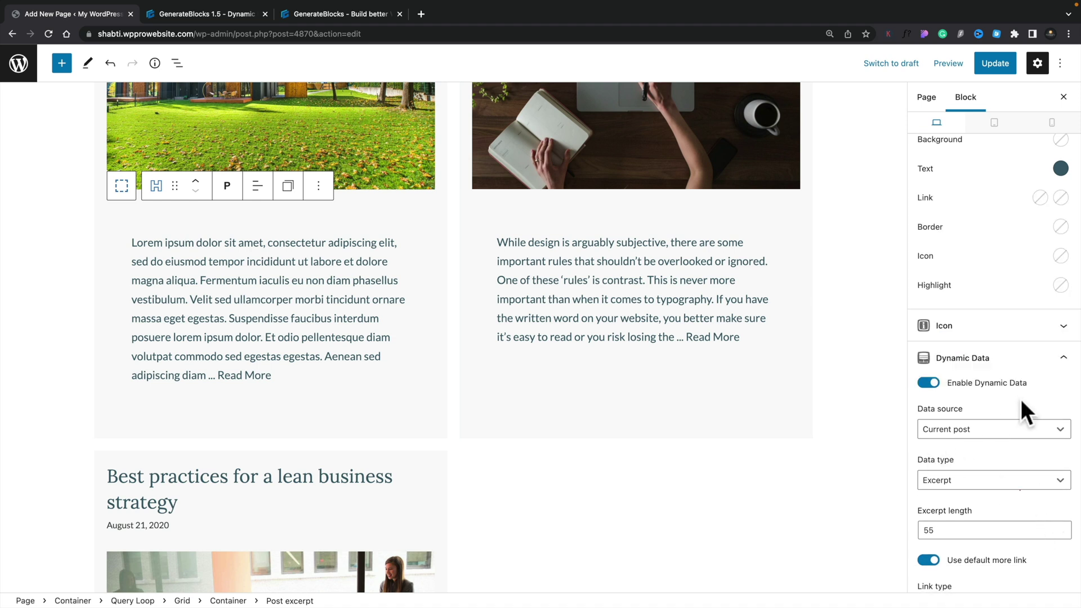
{"action": "scroll", "coordinate": [986, 430], "scroll_direction": "down", "scroll_amount": 3}
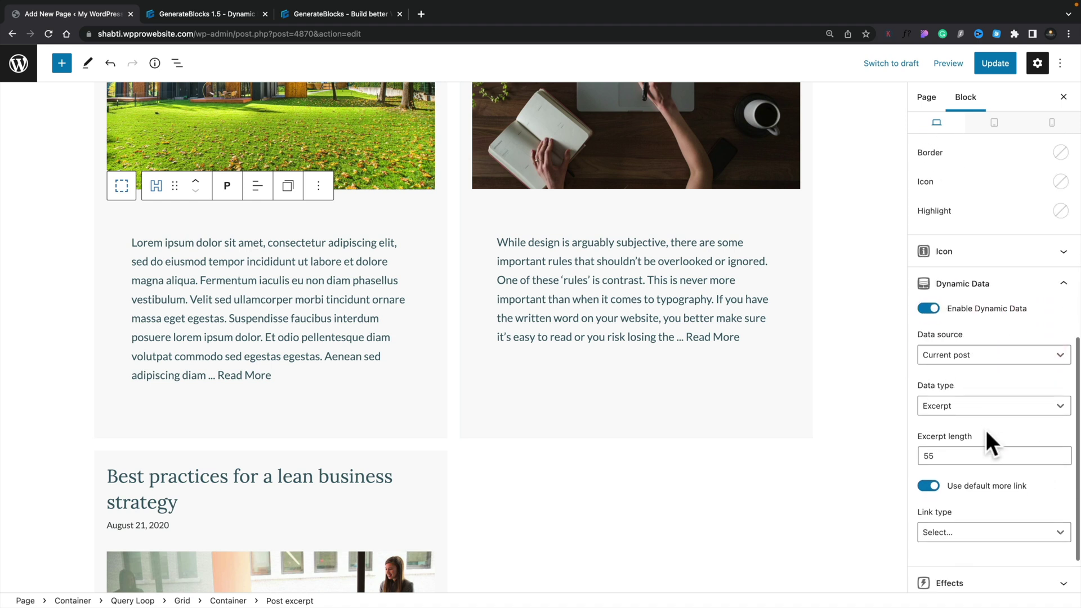
{"action": "left_click", "coordinate": [969, 400]}
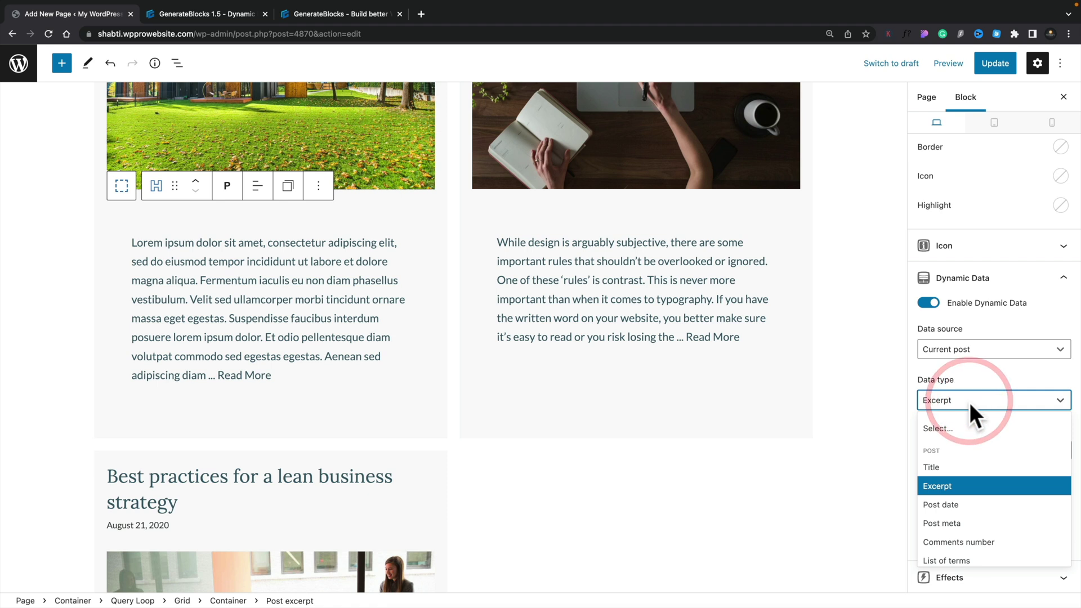
{"action": "scroll", "coordinate": [975, 515], "scroll_direction": "down", "scroll_amount": 1}
{"action": "scroll", "coordinate": [974, 515], "scroll_direction": "down", "scroll_amount": 3}
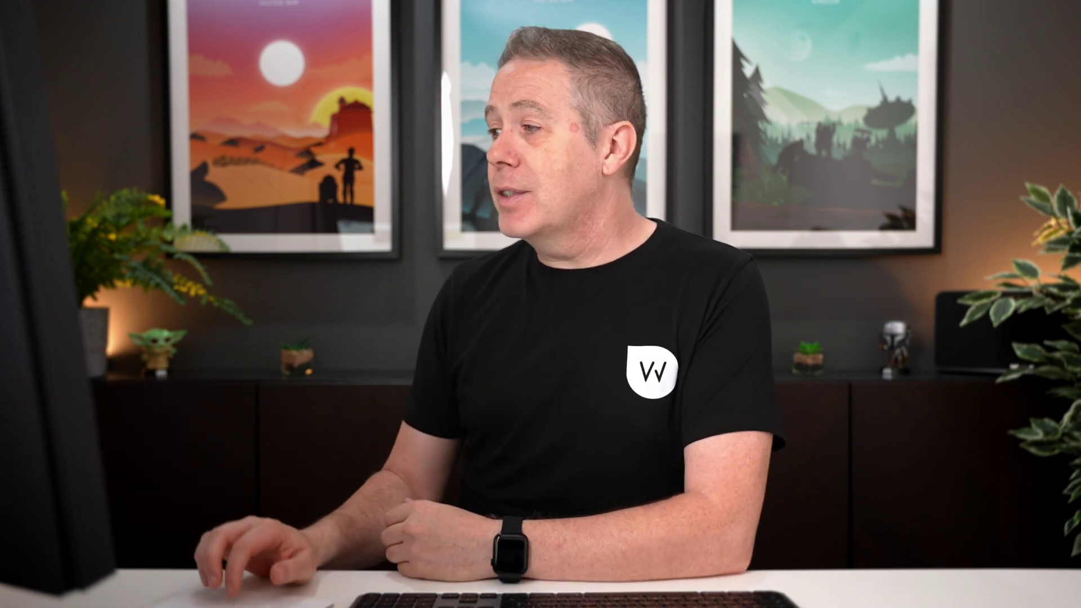
{"action": "left_click", "coordinate": [998, 379]}
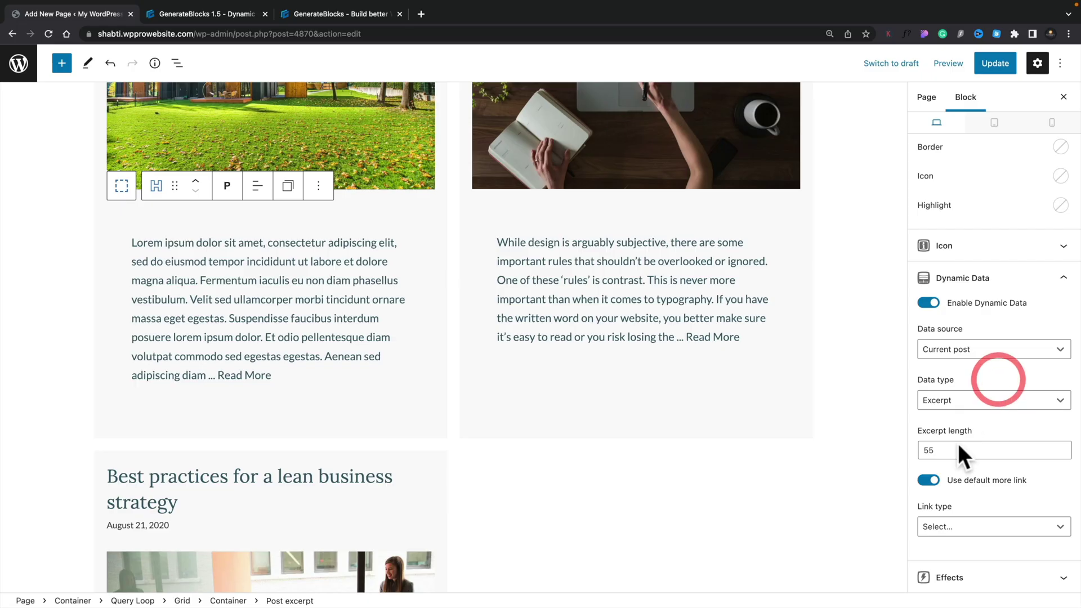
{"action": "left_click_drag", "start_coordinate": [957, 448], "coordinate": [908, 450]}
{"action": "type", "text": "30"}
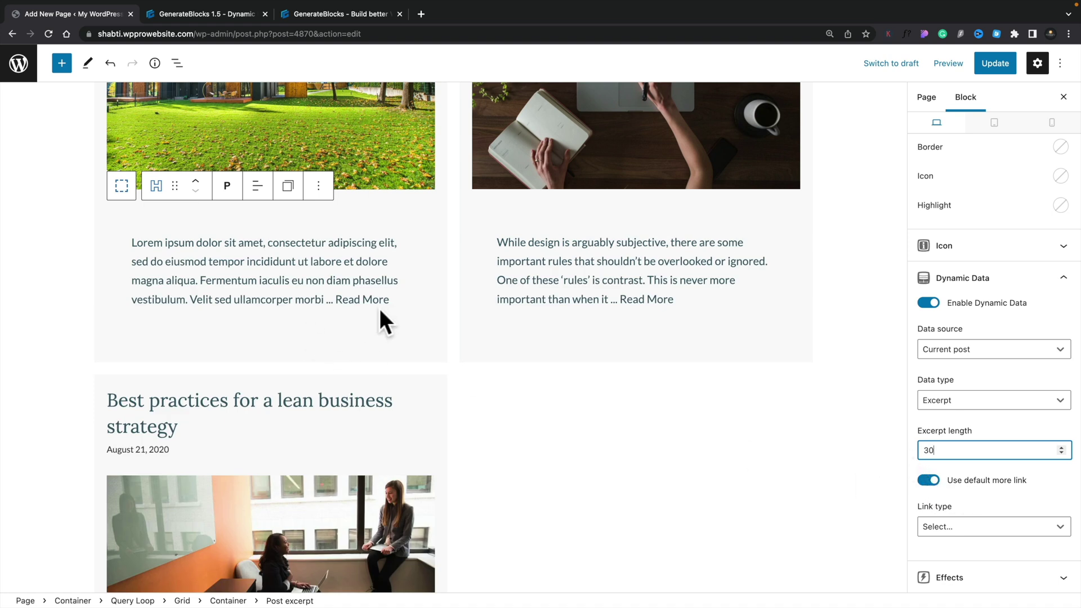
{"action": "left_click", "coordinate": [926, 483]}
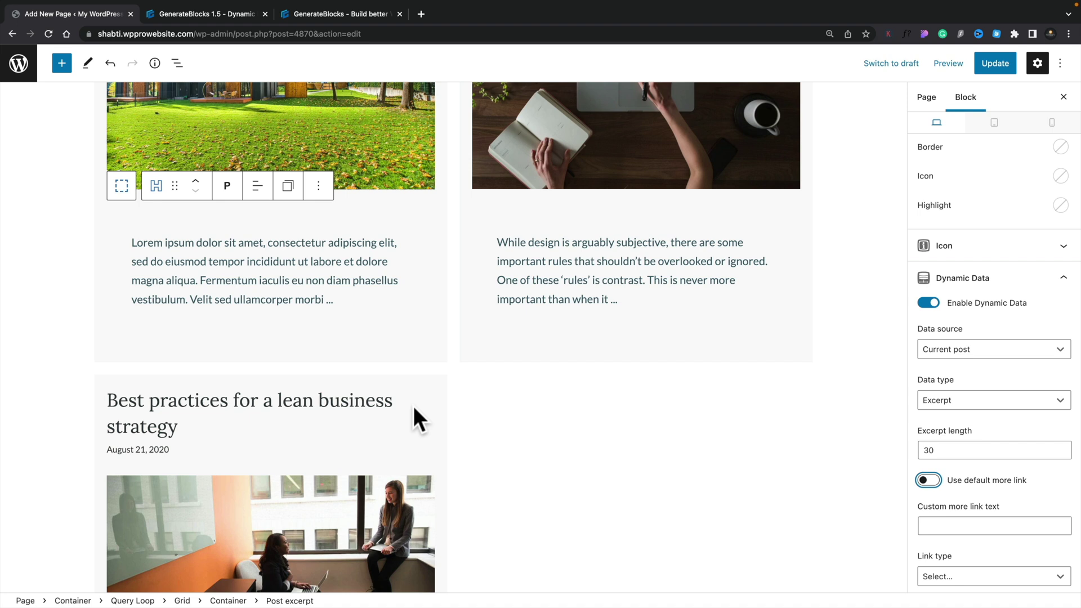
Step: Insert a GenerateBlocks Buttons block below the excerpt in the first post's container
{"action": "left_click", "coordinate": [268, 337]}
{"action": "left_click", "coordinate": [269, 361]}
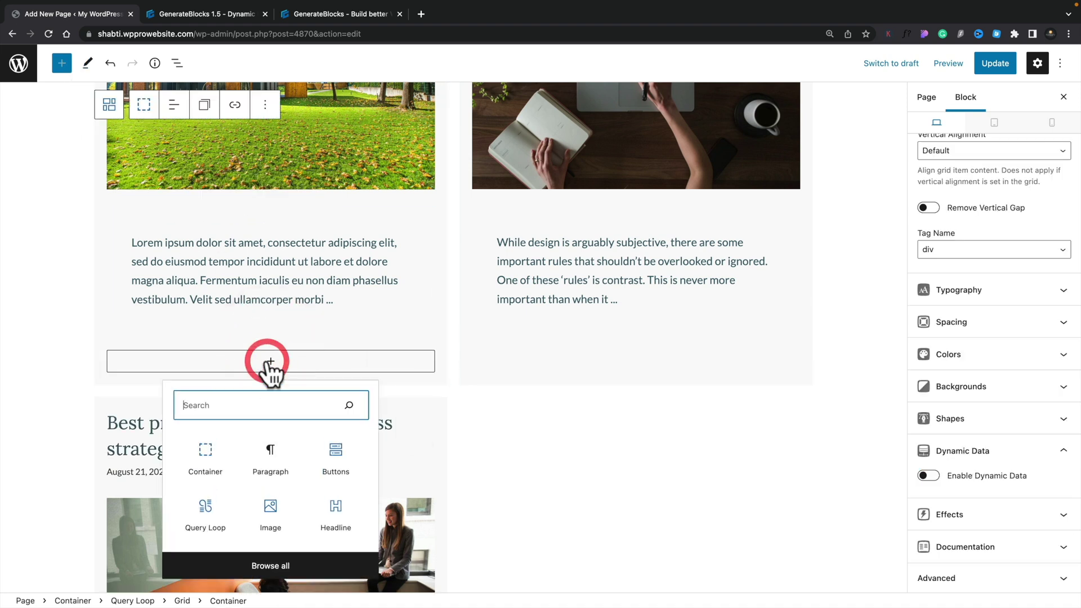
{"action": "left_click", "coordinate": [242, 401]}
{"action": "type", "text": "but"}
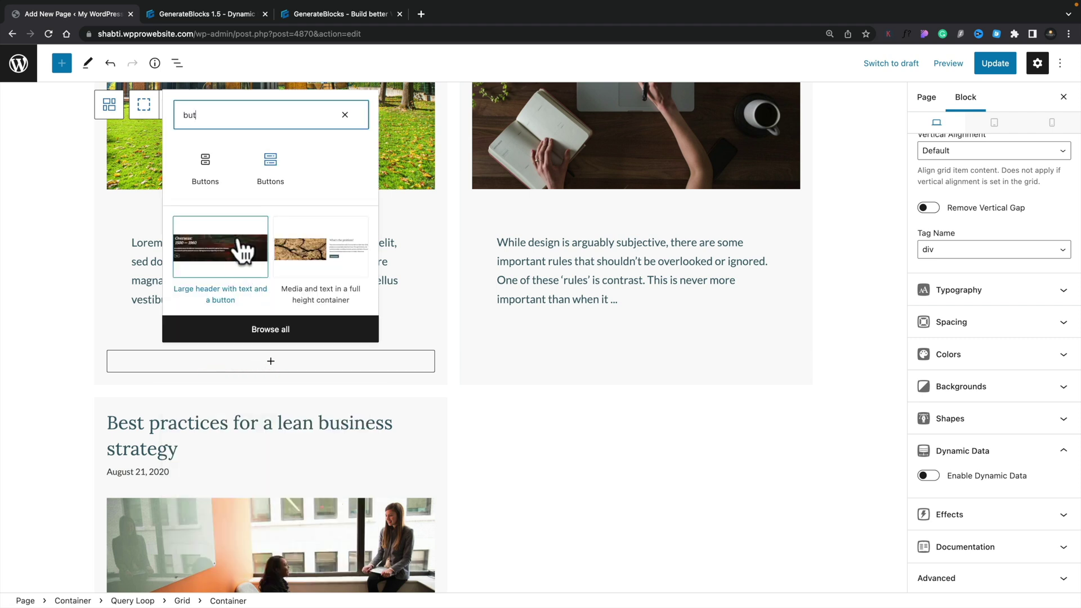
{"action": "left_click", "coordinate": [268, 164]}
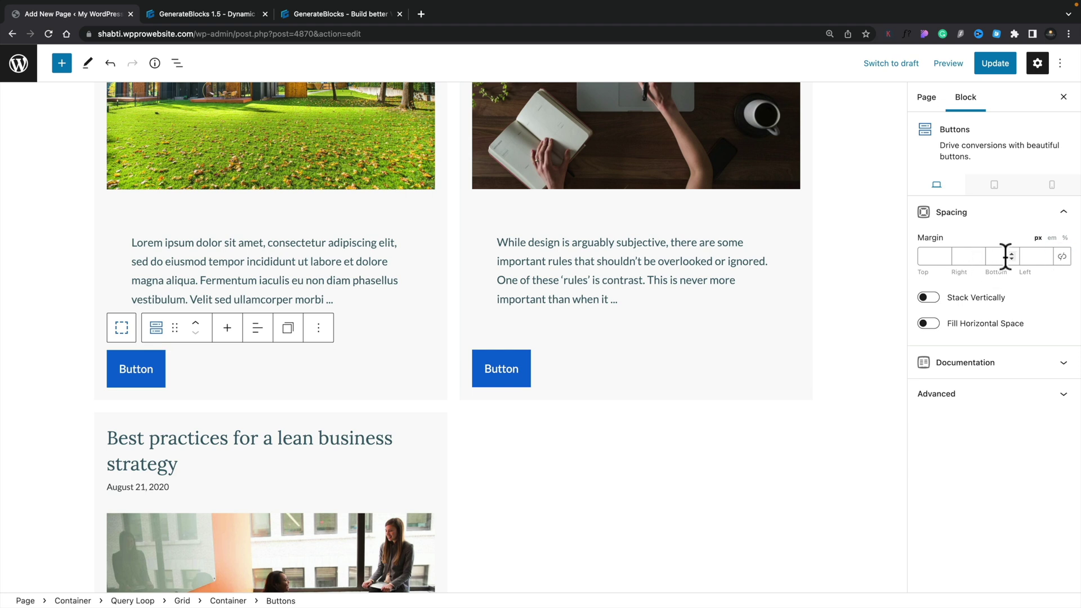
Step: Give the Buttons block a left margin and a bottom margin of 40 px each
{"action": "left_click", "coordinate": [1025, 256]}
{"action": "type", "text": "30"}
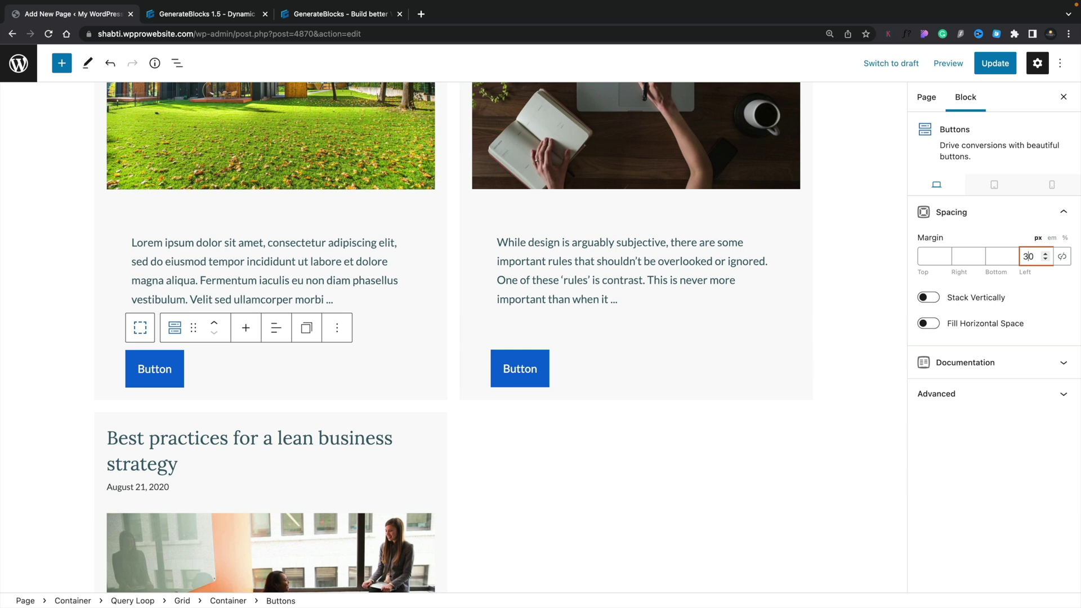
{"action": "key", "text": "BackSpace"}
{"action": "type", "text": "4"}
{"action": "left_click", "coordinate": [994, 257]}
{"action": "type", "text": "40"}
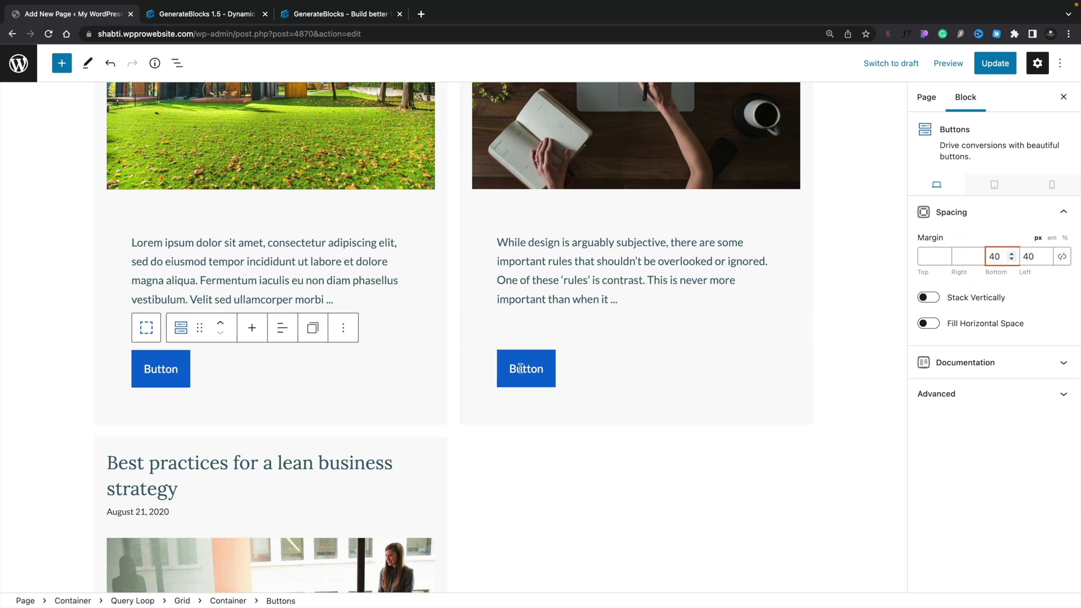
Step: Replace the button's label with "Read more...."
{"action": "left_click", "coordinate": [155, 371]}
{"action": "double_click", "coordinate": [156, 371]}
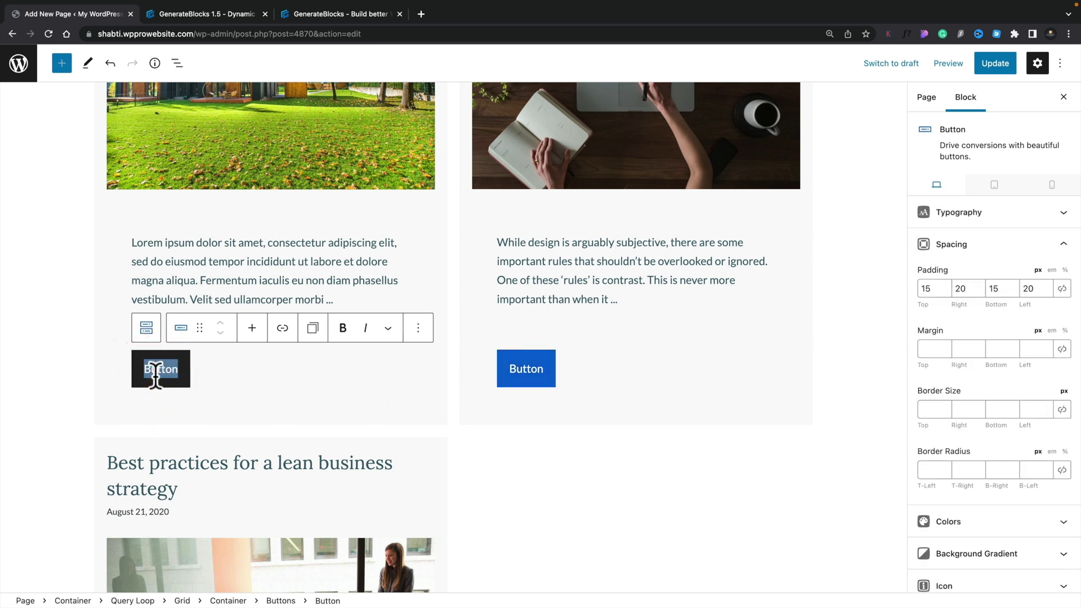
{"action": "type", "text": "Read more...."}
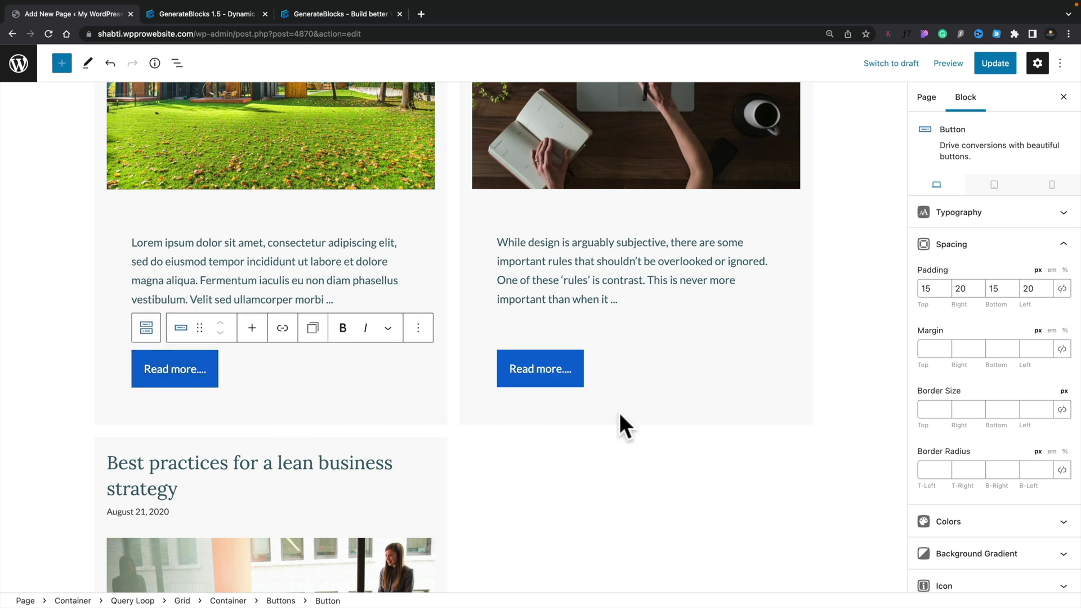
Step: Enable dynamic data for the button and check the data source options, keeping Current post
{"action": "scroll", "coordinate": [1033, 489], "scroll_direction": "down", "scroll_amount": 3}
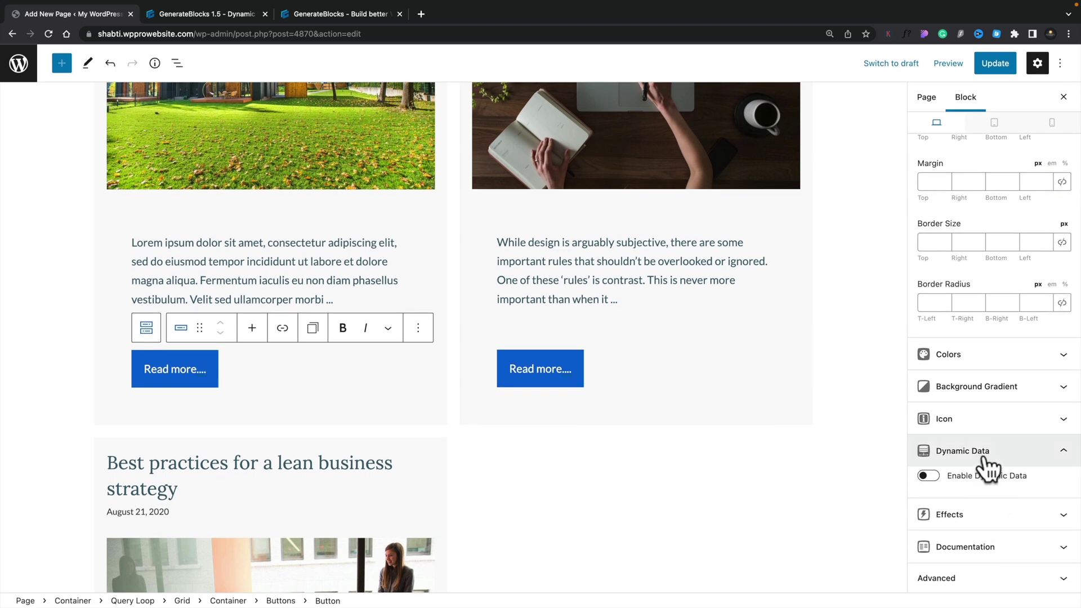
{"action": "left_click", "coordinate": [928, 476]}
{"action": "scroll", "coordinate": [975, 498], "scroll_direction": "down", "scroll_amount": 3}
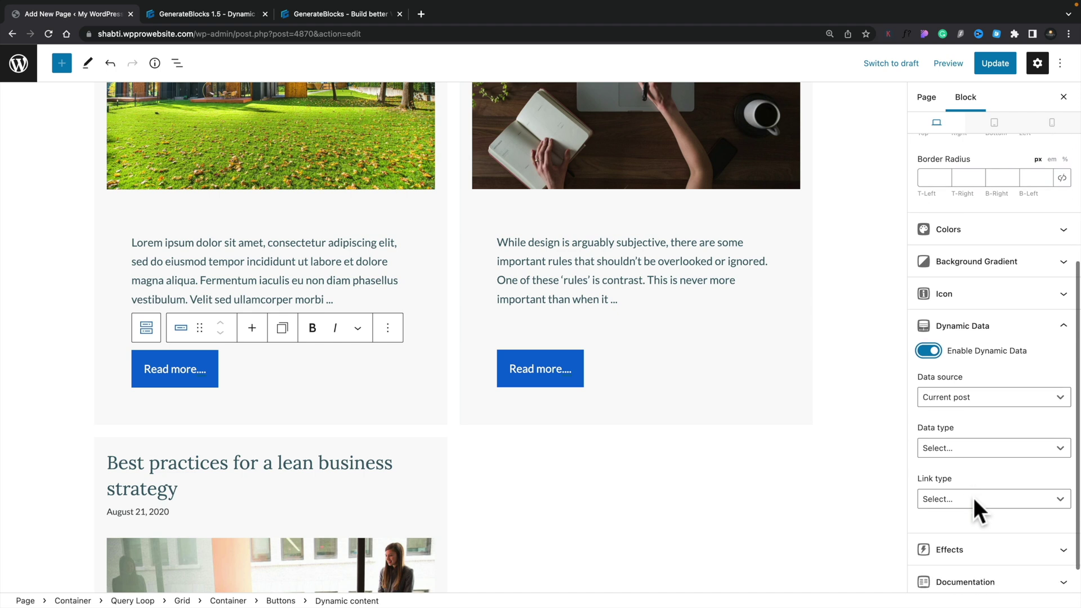
{"action": "left_click", "coordinate": [976, 360]}
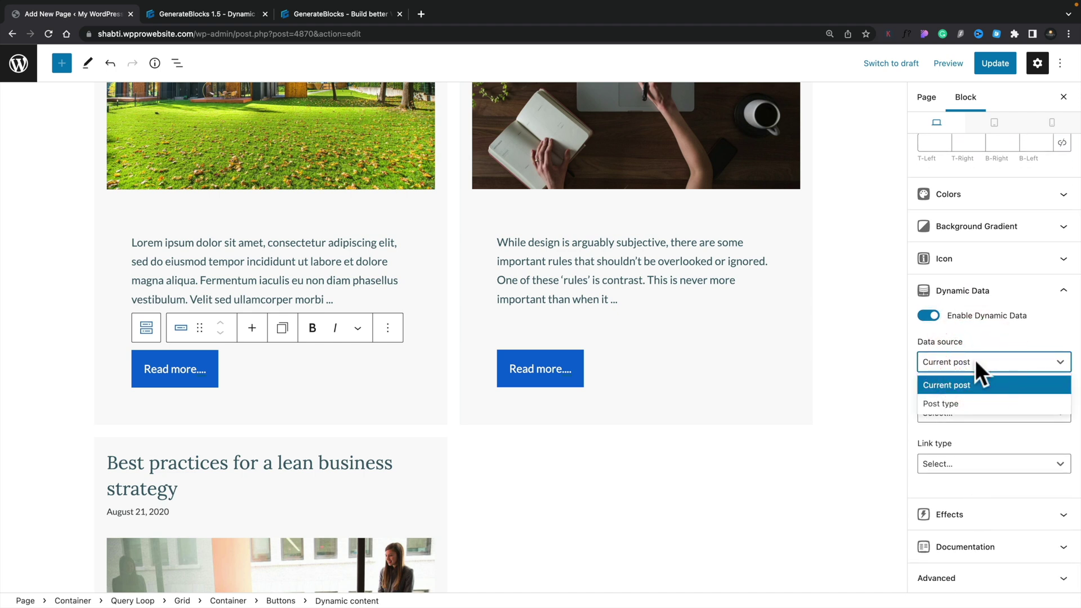
{"action": "left_click", "coordinate": [976, 360]}
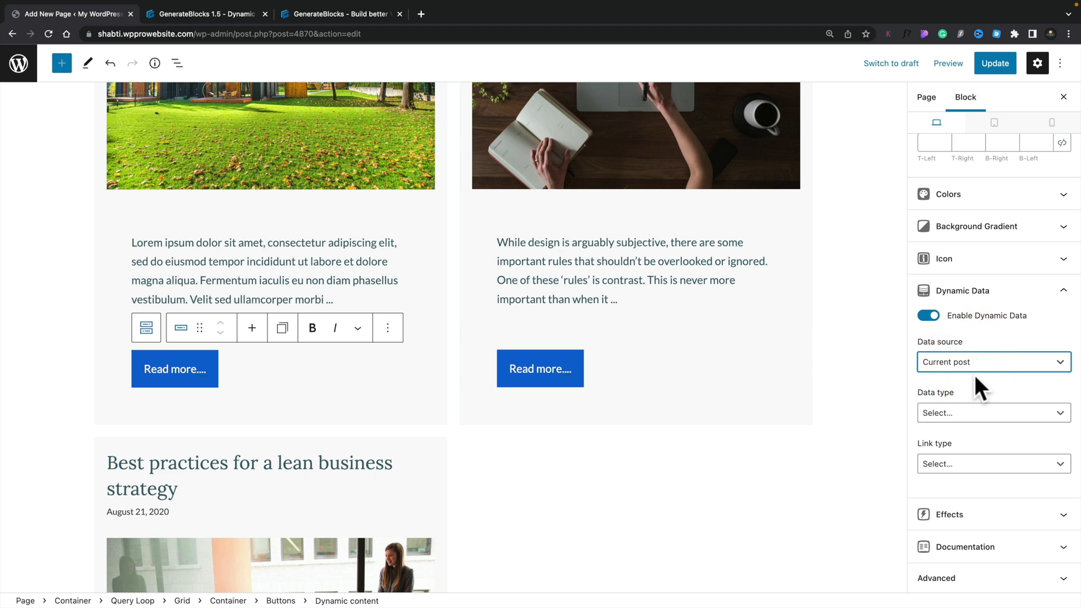
Step: Try Title as the button's data type, check the buttons across the posts, and clear the data type again
{"action": "left_click", "coordinate": [956, 414]}
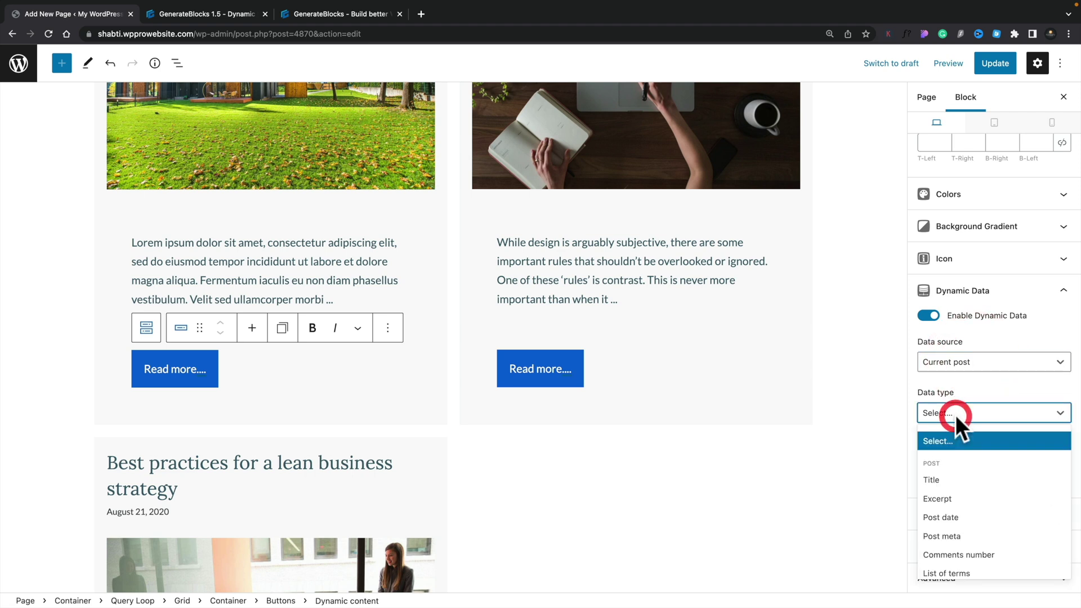
{"action": "left_click", "coordinate": [982, 482]}
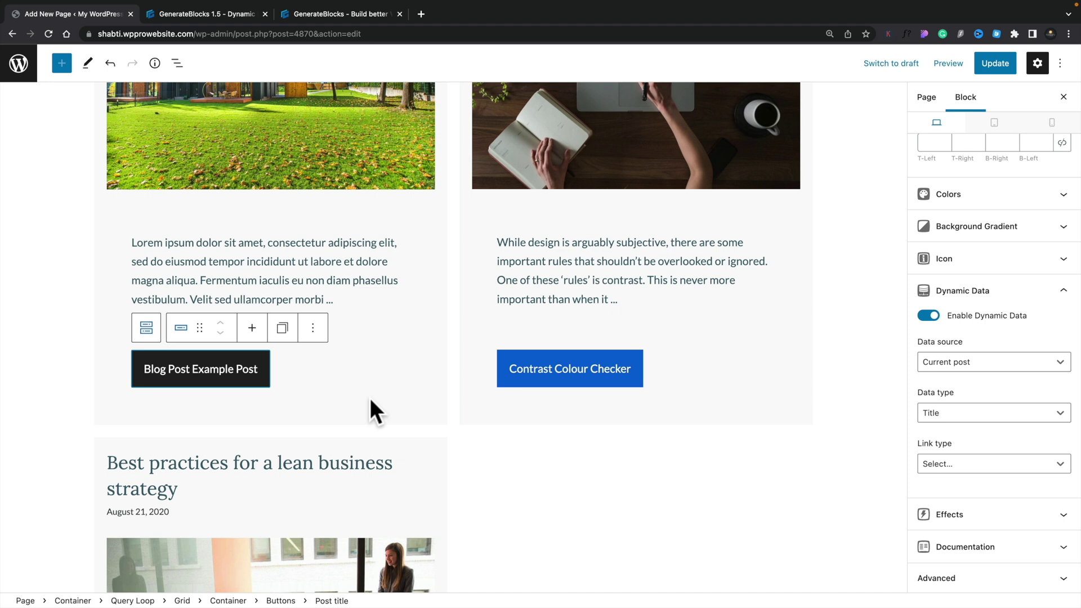
{"action": "scroll", "coordinate": [370, 397], "scroll_direction": "down", "scroll_amount": 8}
{"action": "scroll", "coordinate": [370, 398], "scroll_direction": "up", "scroll_amount": 6}
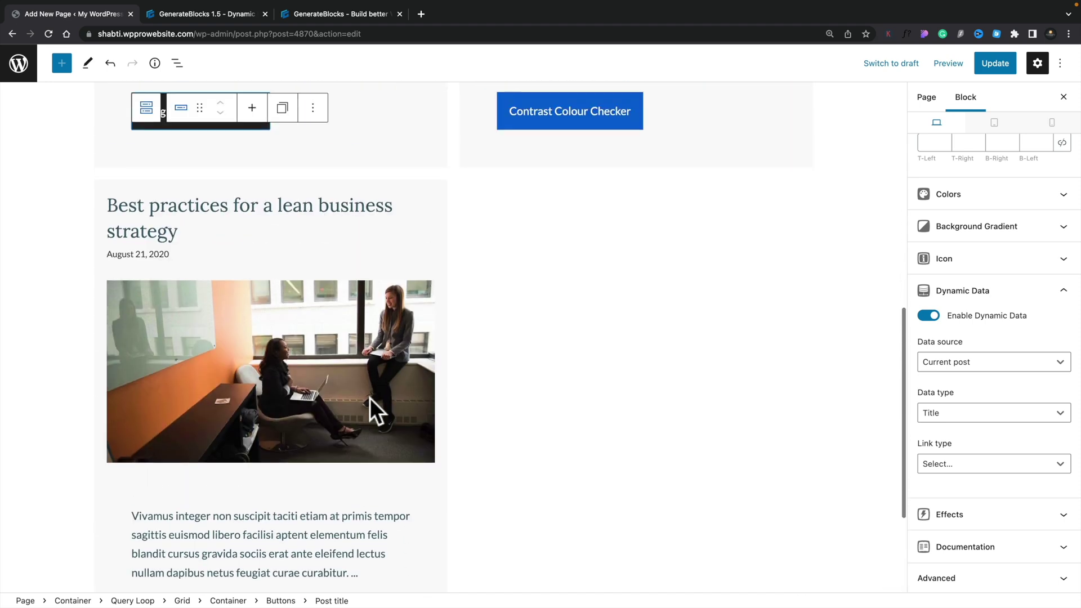
{"action": "left_click", "coordinate": [957, 413]}
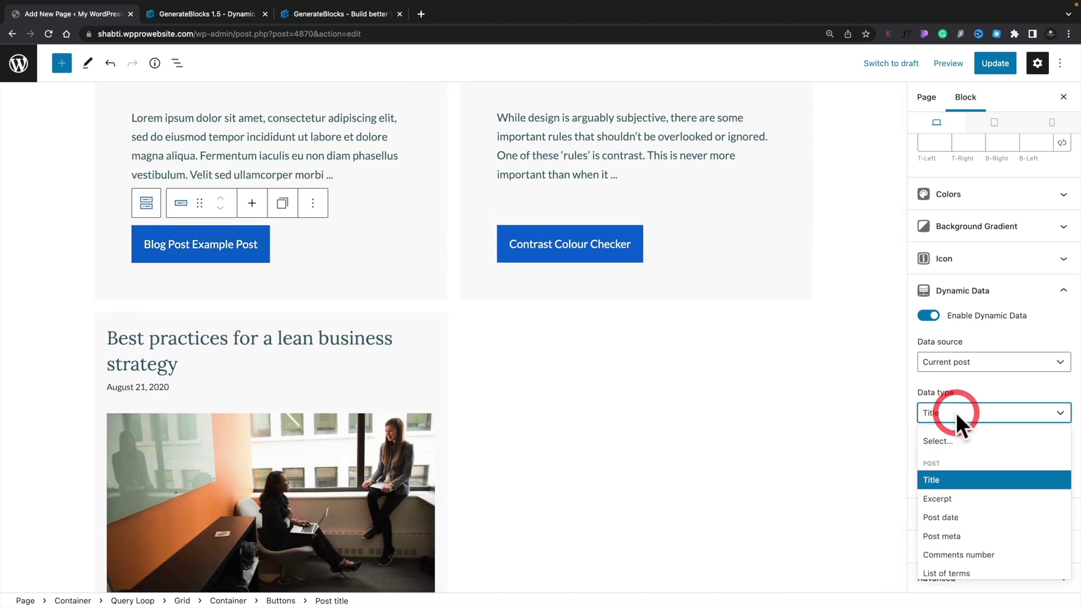
{"action": "left_click", "coordinate": [953, 440]}
Step: Replace the button's post-title text with "Read more..."
{"action": "left_click", "coordinate": [231, 247]}
{"action": "triple_click", "coordinate": [229, 246]}
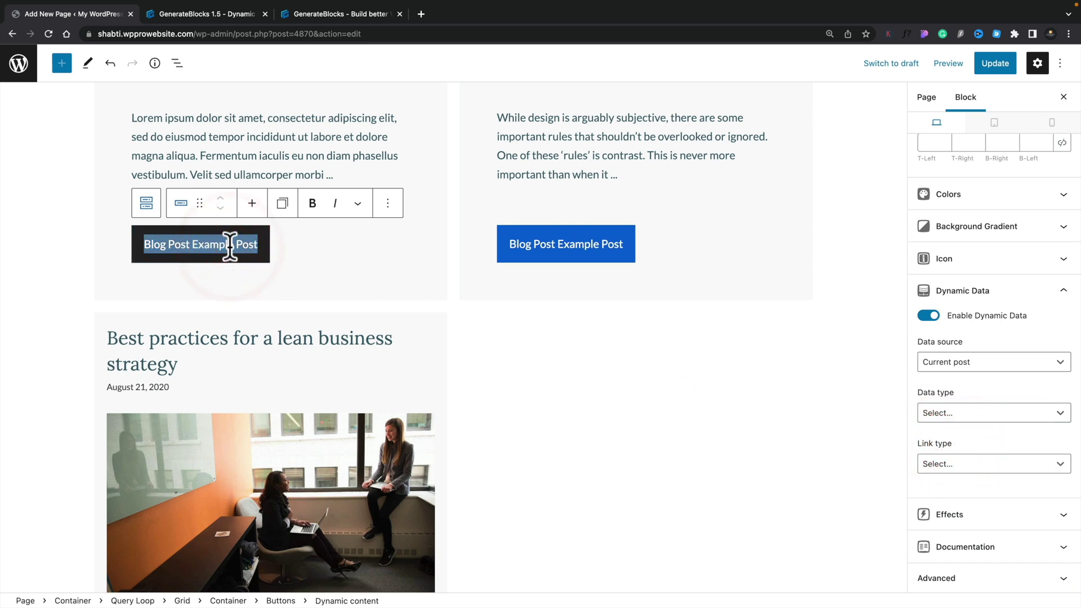
{"action": "type", "text": "Read more..."}
Step: Leave the button's data type unselected and set its link type to Single post
{"action": "left_click", "coordinate": [1029, 417]}
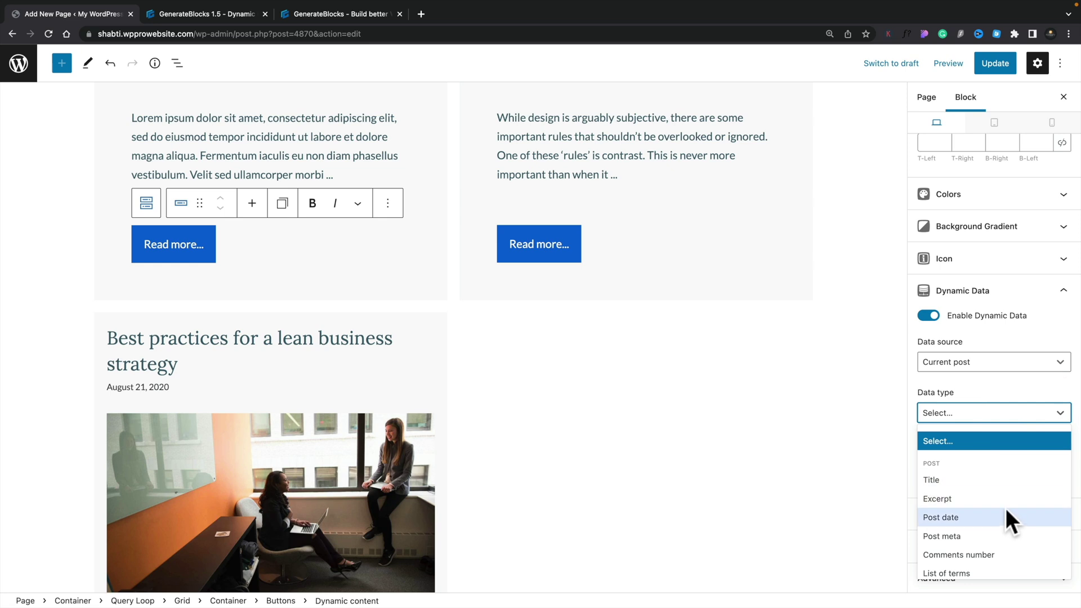
{"action": "left_click", "coordinate": [1007, 386]}
{"action": "left_click", "coordinate": [983, 457]}
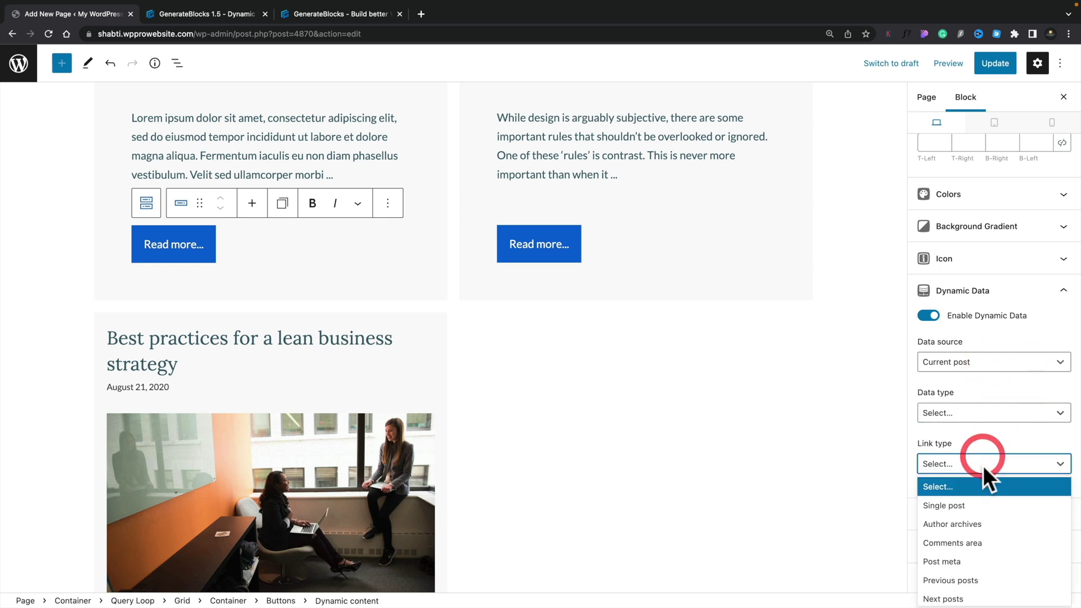
{"action": "left_click", "coordinate": [985, 506]}
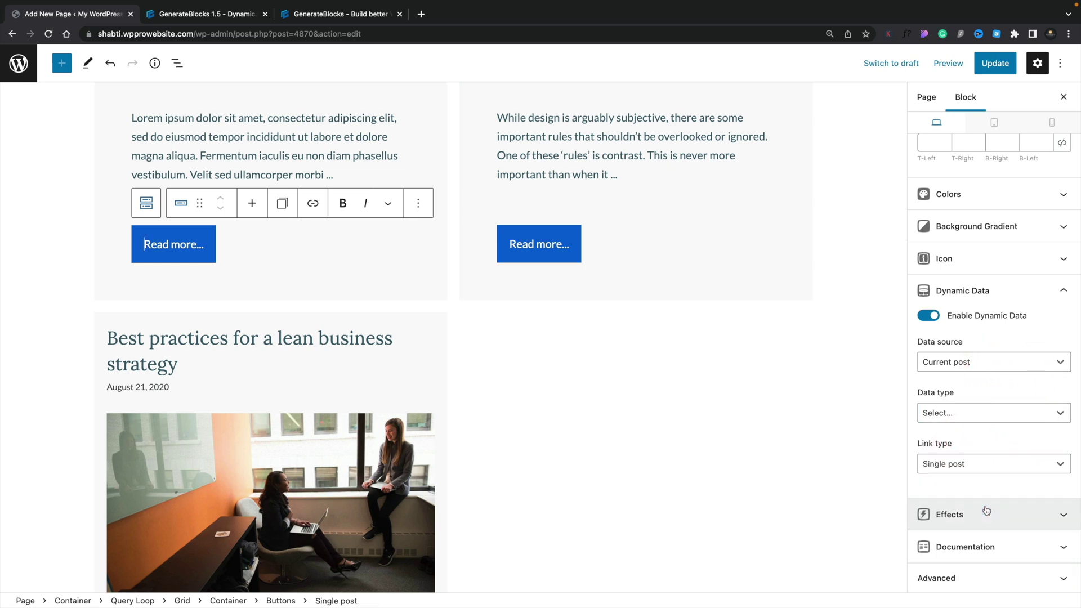
Step: Select the excerpt block of the first post
{"action": "scroll", "coordinate": [448, 361], "scroll_direction": "up", "scroll_amount": 5}
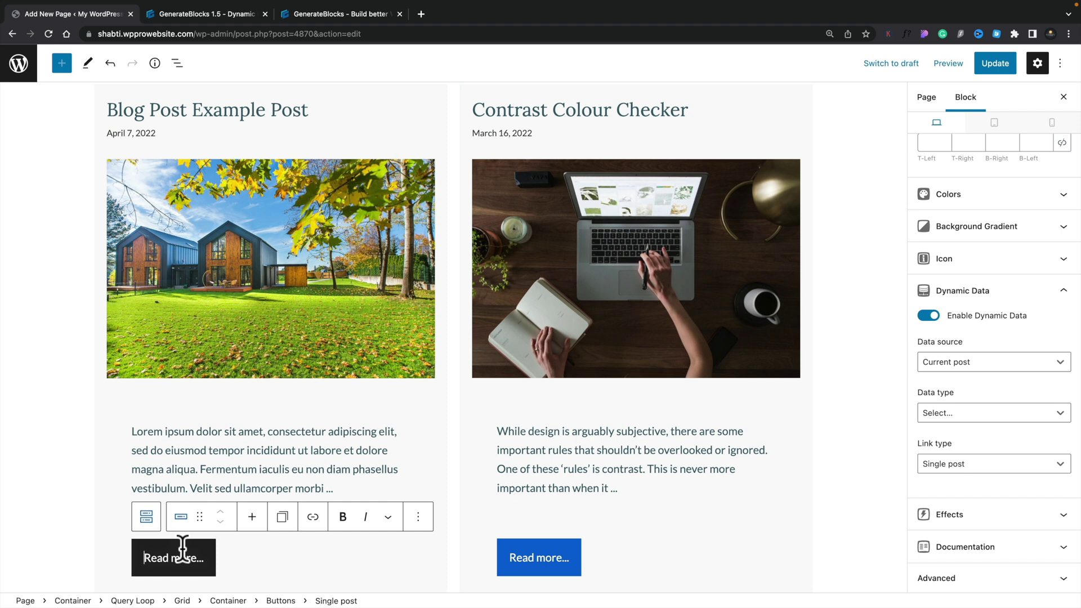
{"action": "left_click", "coordinate": [134, 426]}
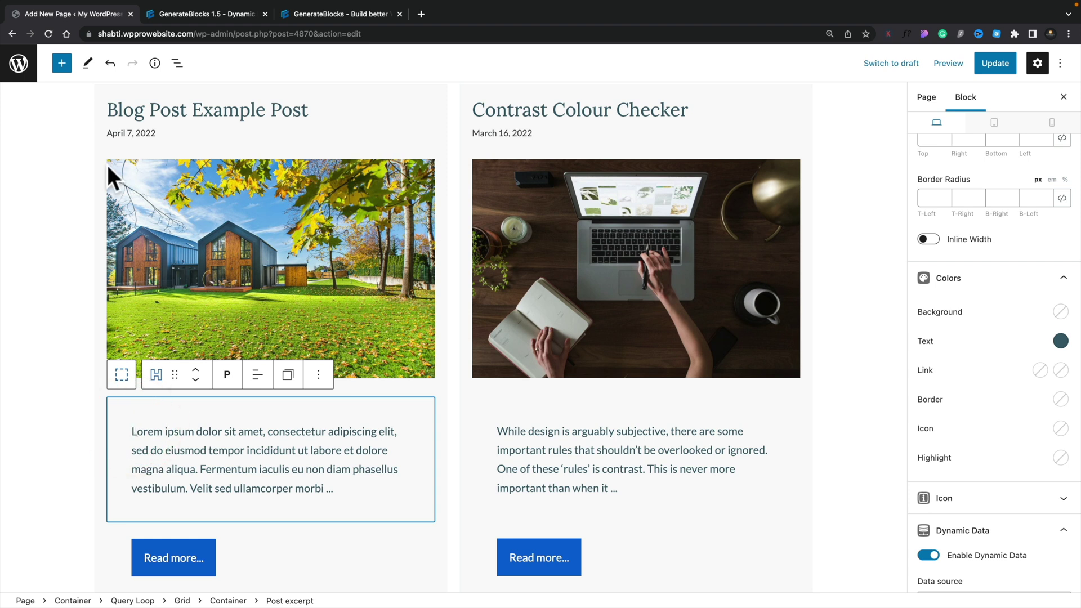